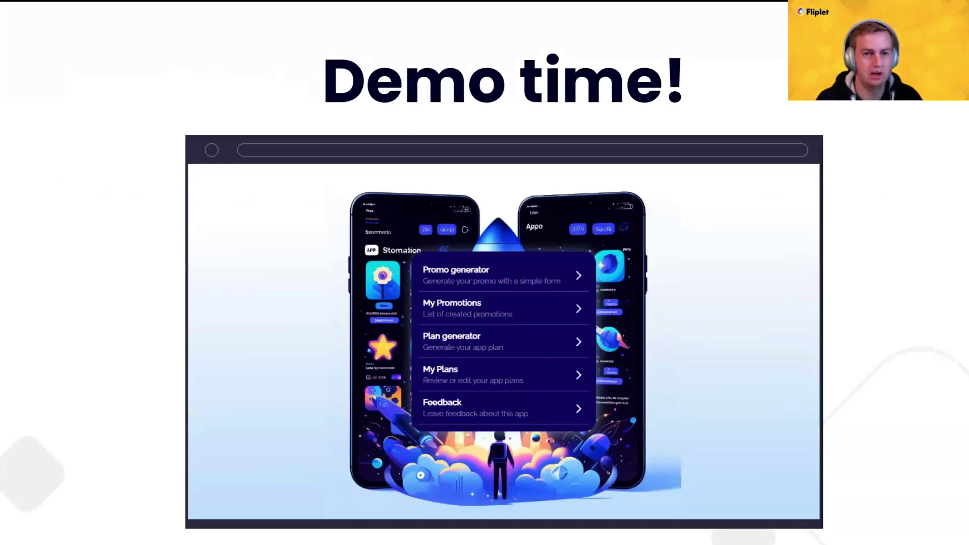
Step: Exit the slideshow and return to Fliplet Studio's App Plan Generator preview
{"action": "key", "text": "Escape"}
{"action": "key", "text": "alt+Tab"}
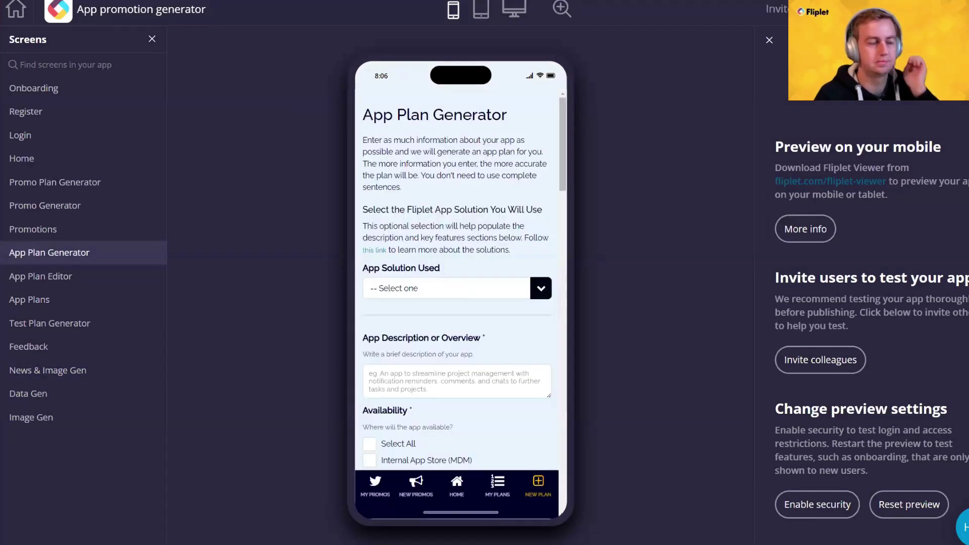
Step: Choose Learning as the App Solution Used
{"action": "left_click", "coordinate": [469, 288]}
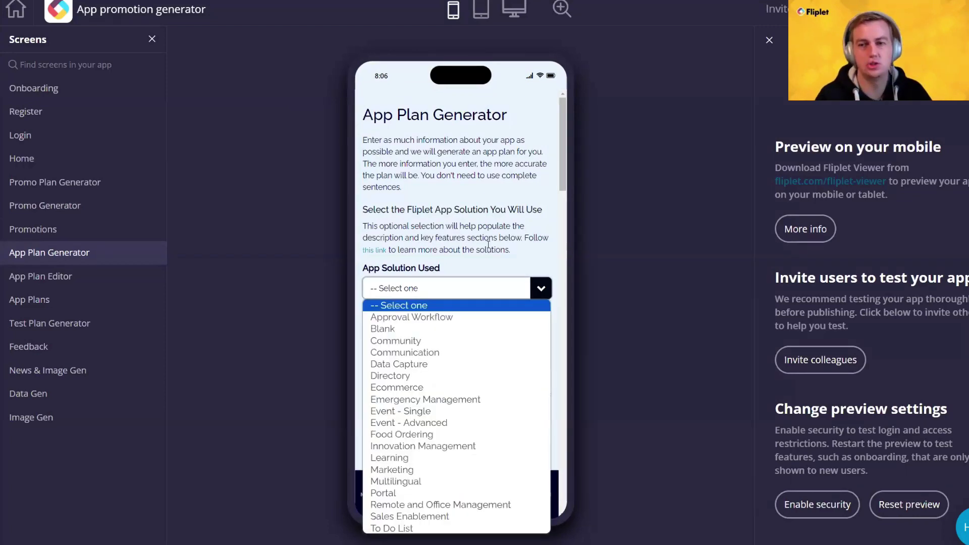
{"action": "left_click", "coordinate": [488, 246]}
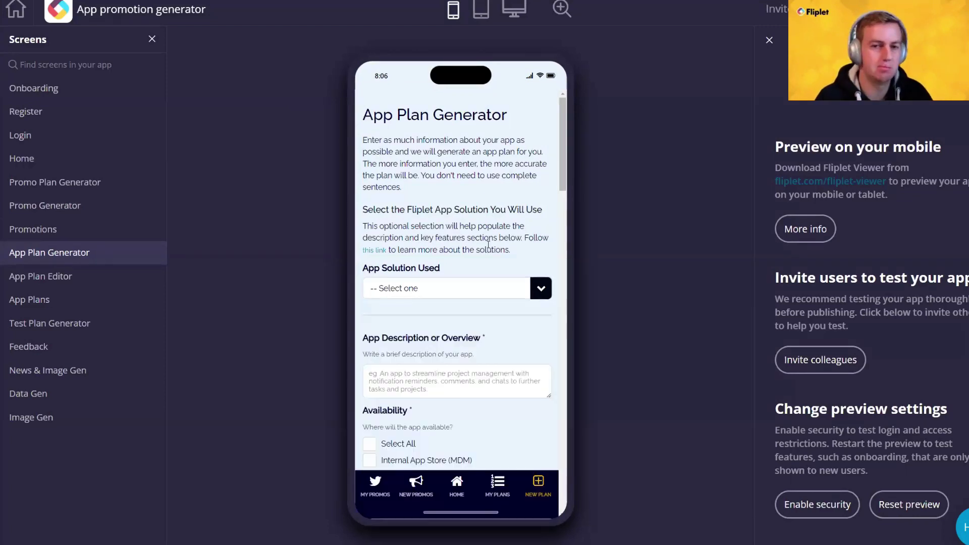
{"action": "left_click", "coordinate": [475, 287]}
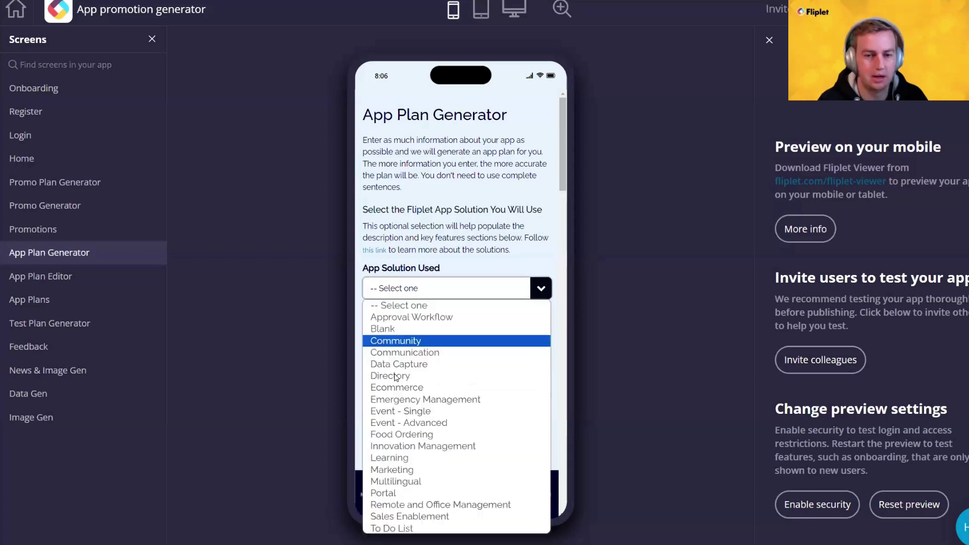
{"action": "left_click", "coordinate": [393, 457]}
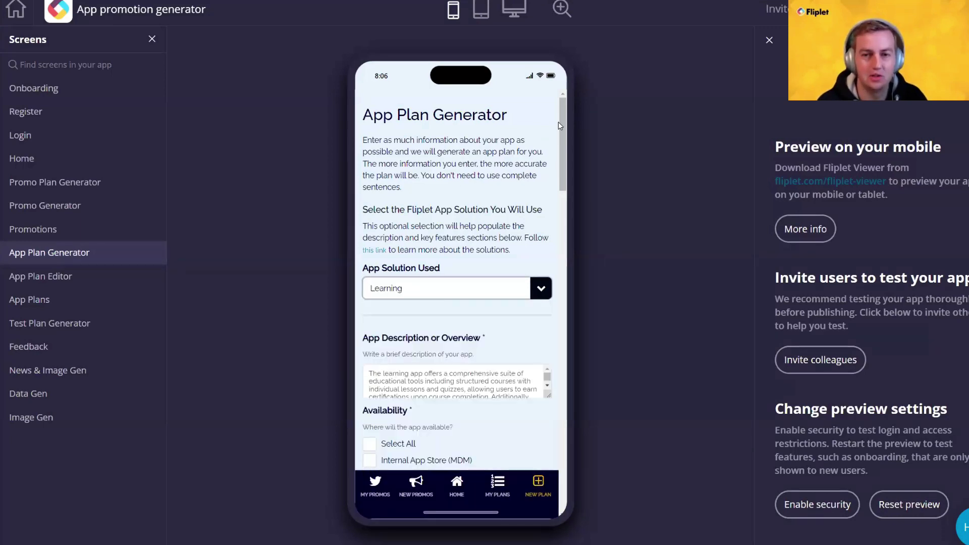
Step: Tick Apple App Store, Google Play Store and Web Link availability
{"action": "scroll", "coordinate": [562, 124], "scroll_direction": "down", "scroll_amount": 1}
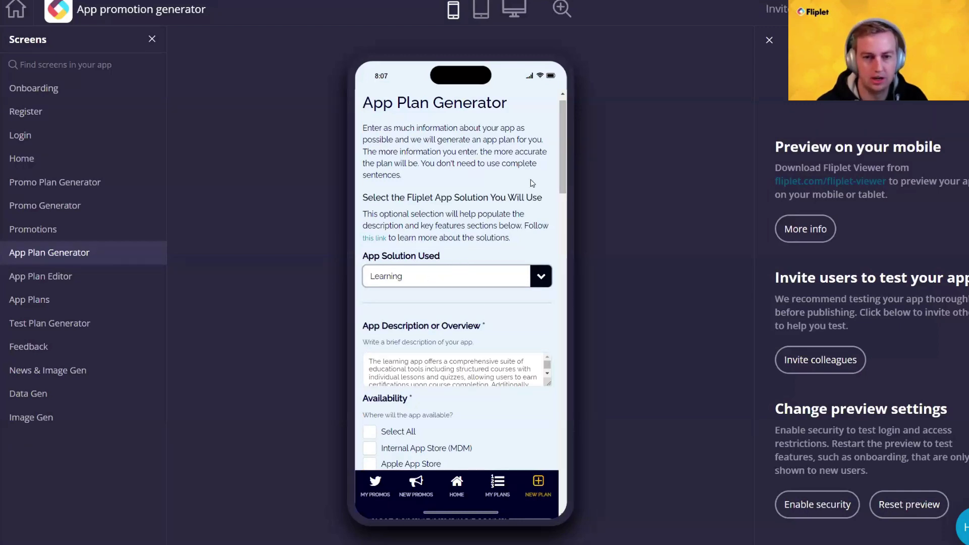
{"action": "left_click_drag", "start_coordinate": [562, 148], "coordinate": [546, 264]}
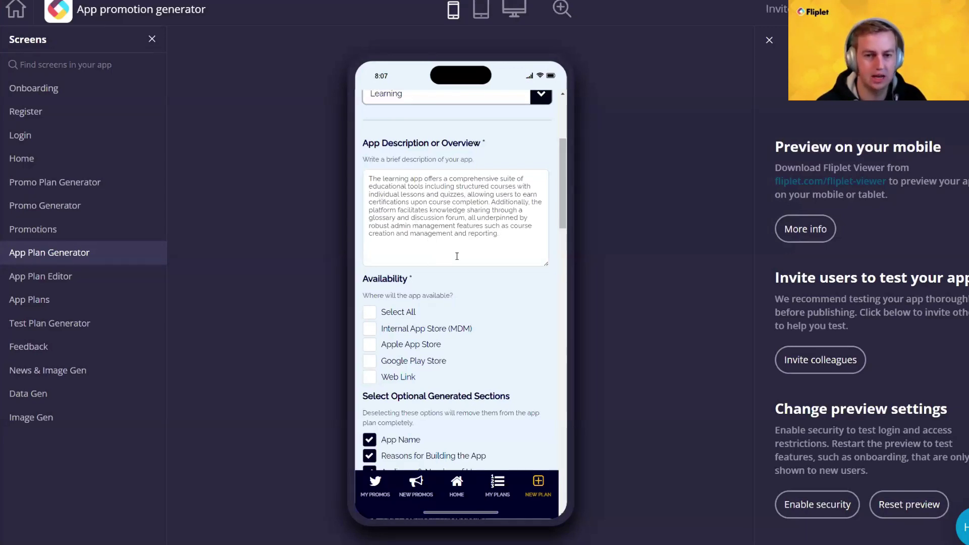
{"action": "scroll", "coordinate": [469, 293], "scroll_direction": "down", "scroll_amount": 1}
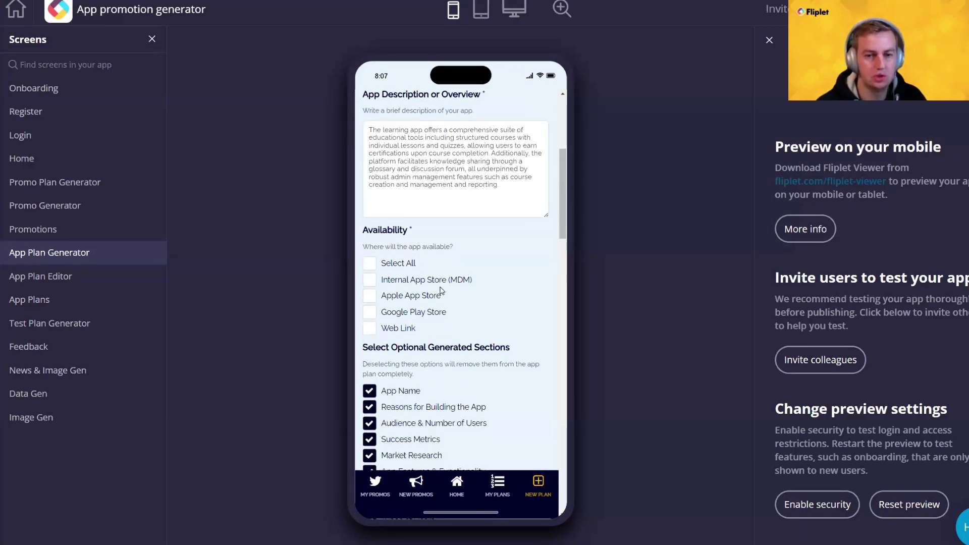
{"action": "left_click", "coordinate": [398, 298]}
{"action": "left_click", "coordinate": [405, 313]}
{"action": "left_click", "coordinate": [399, 329]}
Step: Review the remaining optional fields, App Name through Future Phases, leaving them blank
{"action": "scroll", "coordinate": [516, 266], "scroll_direction": "down", "scroll_amount": 1}
{"action": "scroll", "coordinate": [517, 266], "scroll_direction": "down", "scroll_amount": 3}
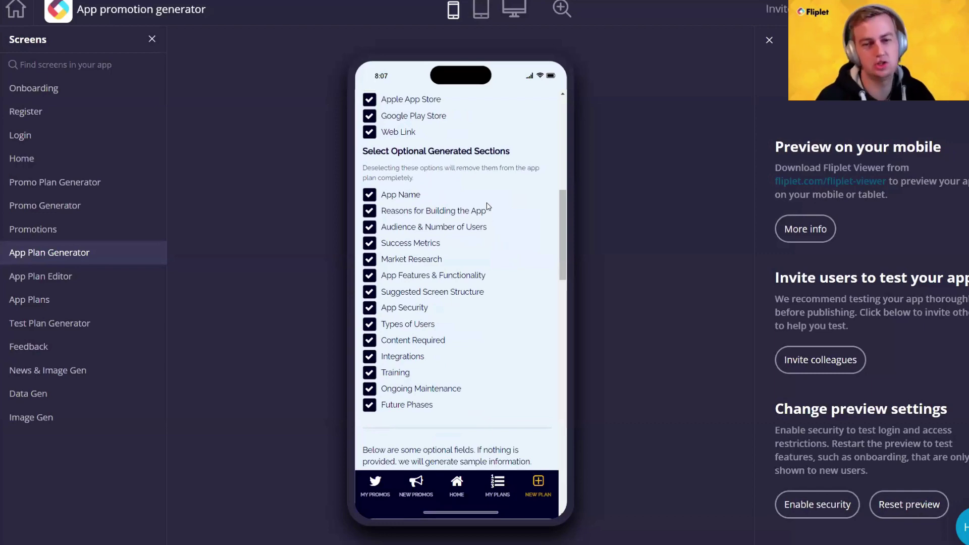
{"action": "scroll", "coordinate": [491, 190], "scroll_direction": "up", "scroll_amount": 3}
{"action": "scroll", "coordinate": [399, 177], "scroll_direction": "up", "scroll_amount": 2}
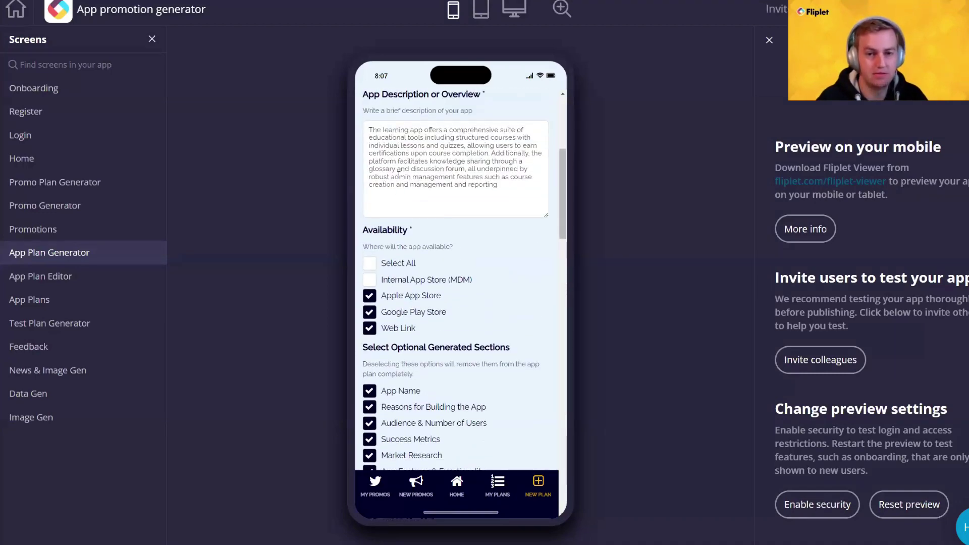
{"action": "scroll", "coordinate": [428, 278], "scroll_direction": "down", "scroll_amount": 5}
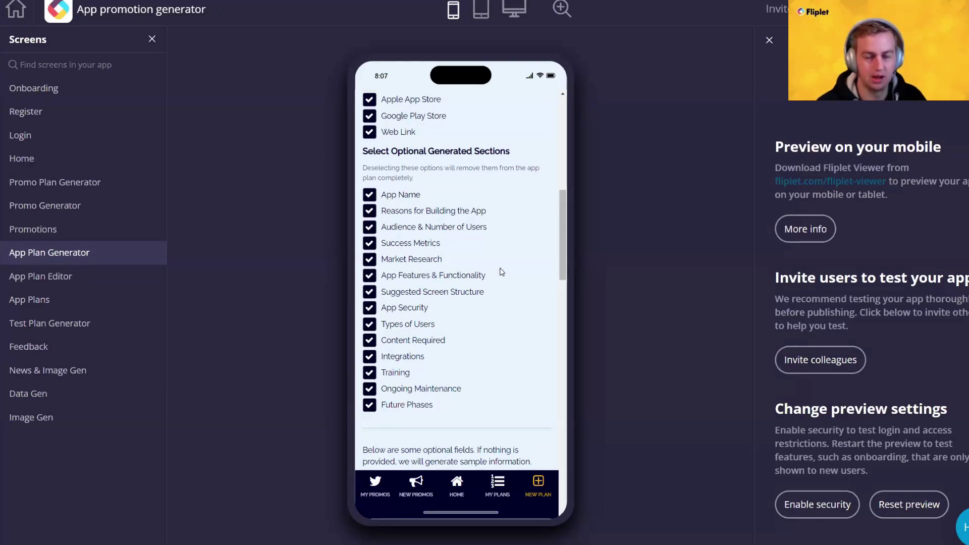
{"action": "scroll", "coordinate": [501, 272], "scroll_direction": "down", "scroll_amount": 5}
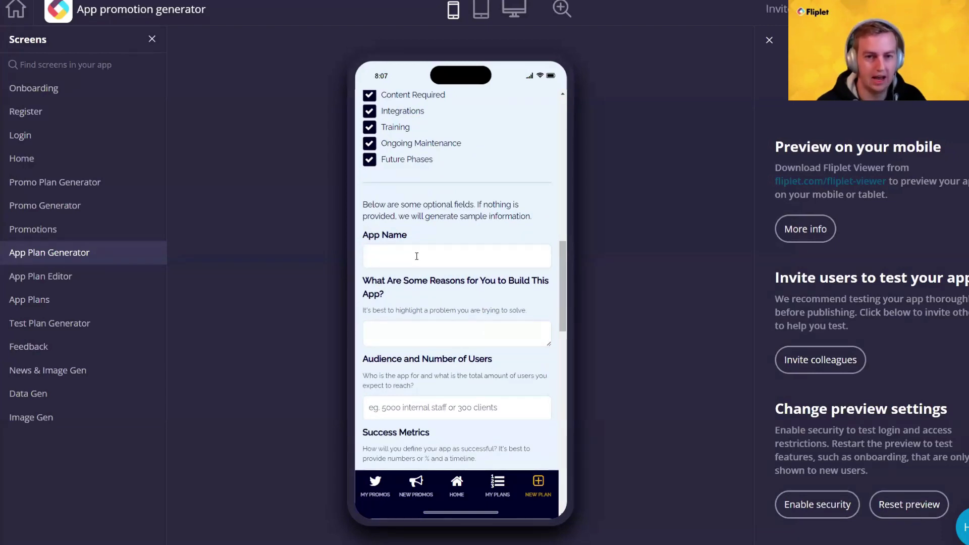
{"action": "scroll", "coordinate": [427, 271], "scroll_direction": "down", "scroll_amount": 5}
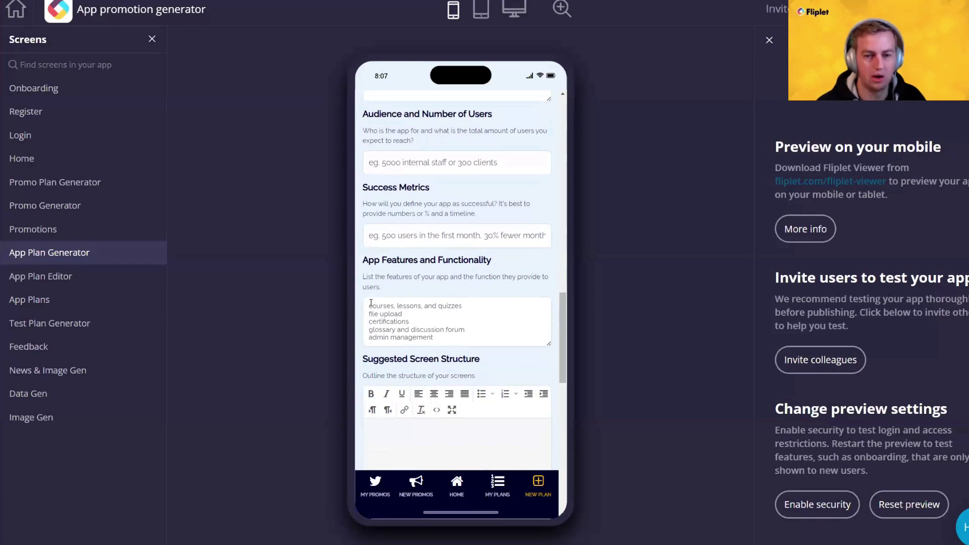
{"action": "left_click_drag", "start_coordinate": [376, 305], "coordinate": [448, 321]}
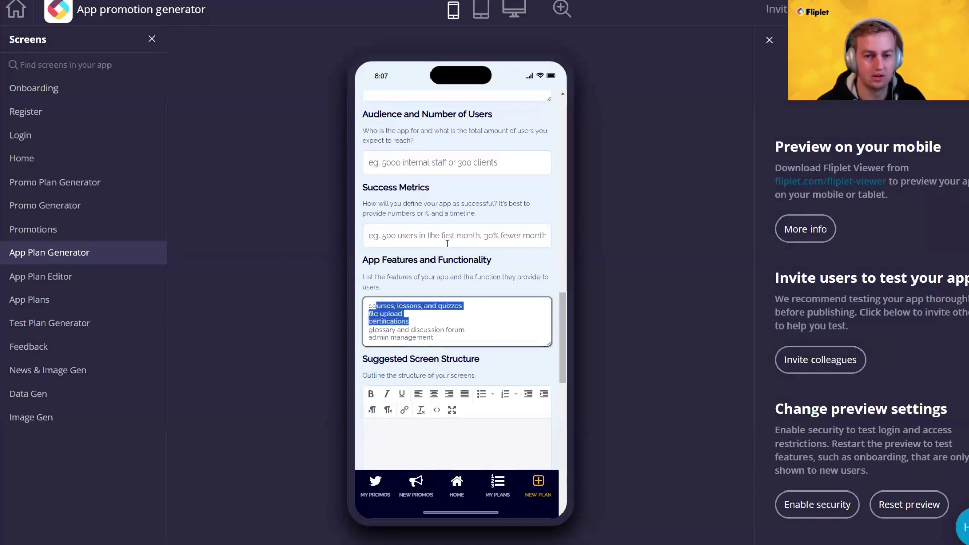
{"action": "left_click", "coordinate": [447, 321]}
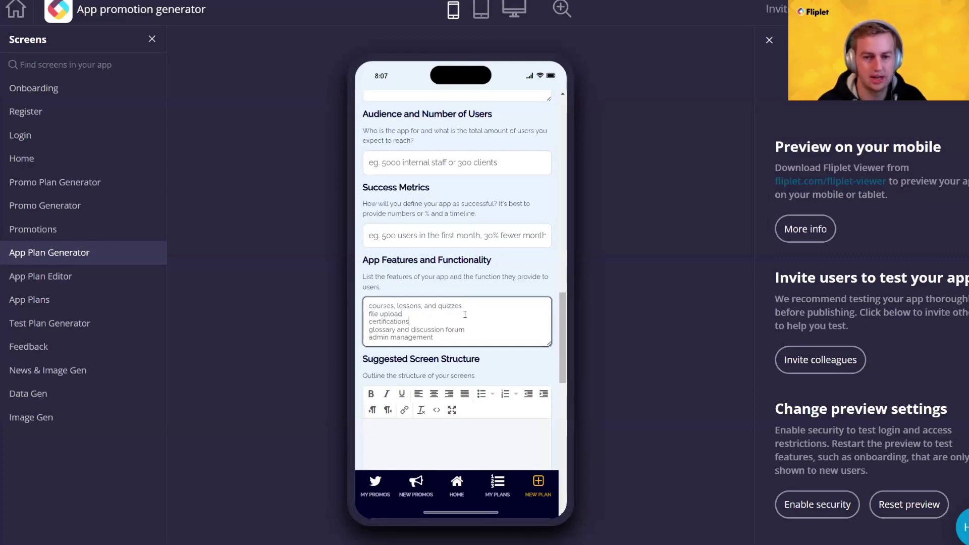
{"action": "scroll", "coordinate": [451, 222], "scroll_direction": "down", "scroll_amount": 10}
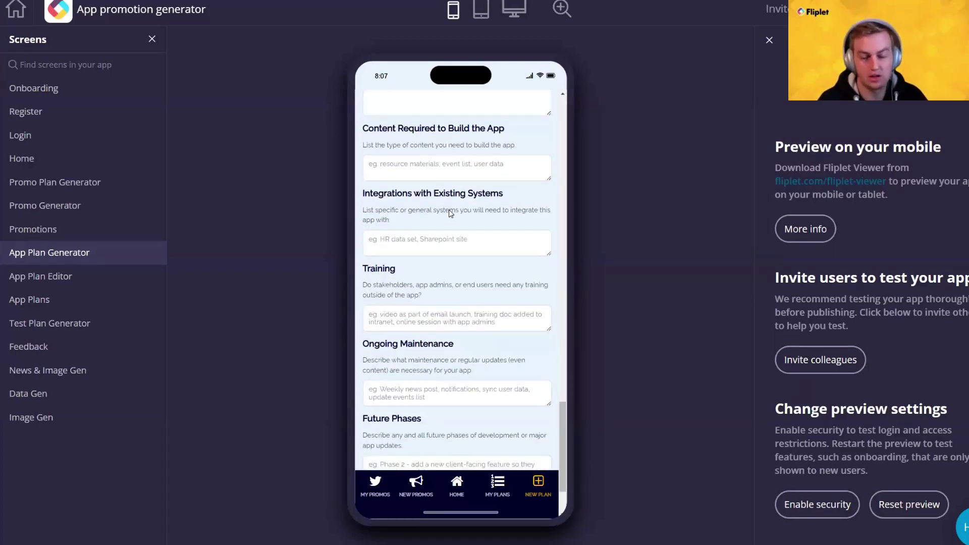
Step: Generate the Business Plan for Learning App and scroll through it in the Plan editor
{"action": "left_click", "coordinate": [446, 418]}
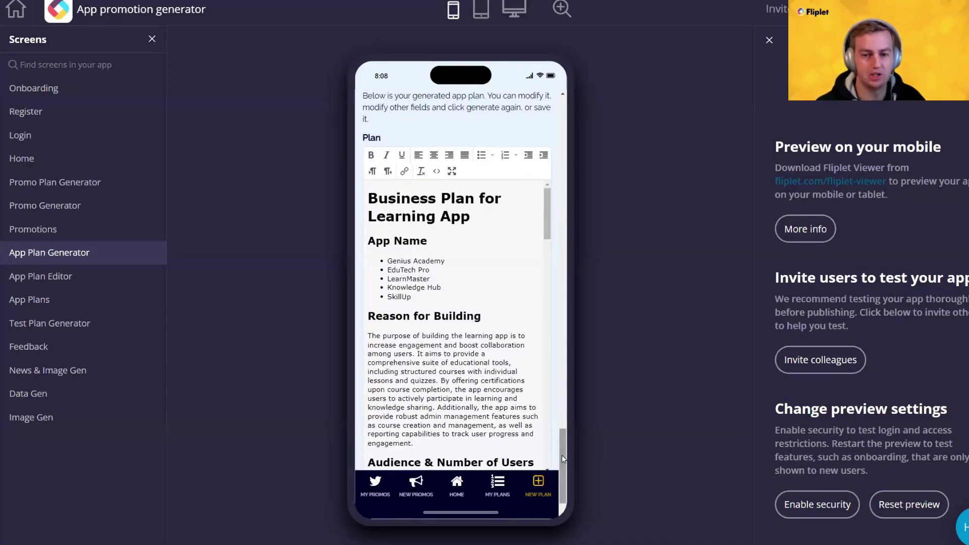
{"action": "scroll", "coordinate": [561, 455], "scroll_direction": "down", "scroll_amount": 1}
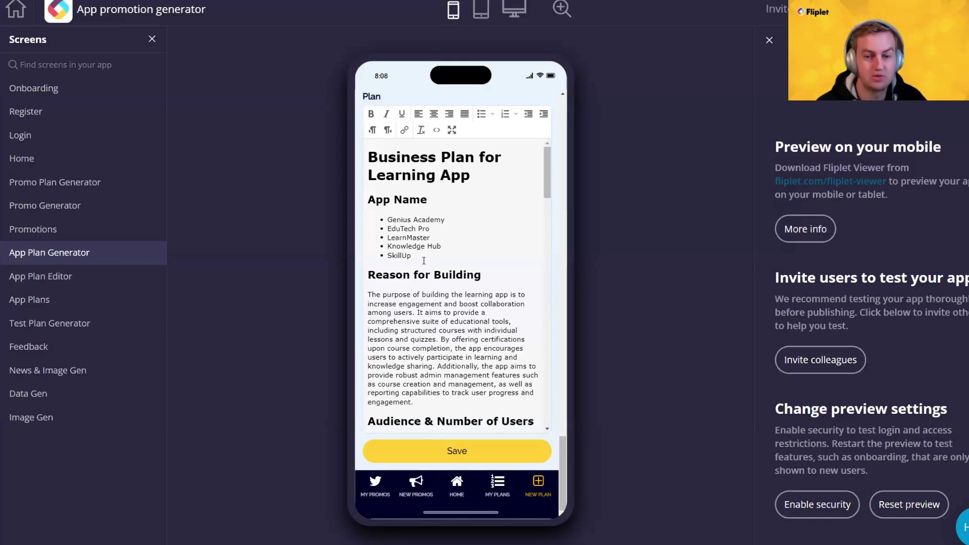
{"action": "left_click_drag", "start_coordinate": [547, 161], "coordinate": [548, 175]}
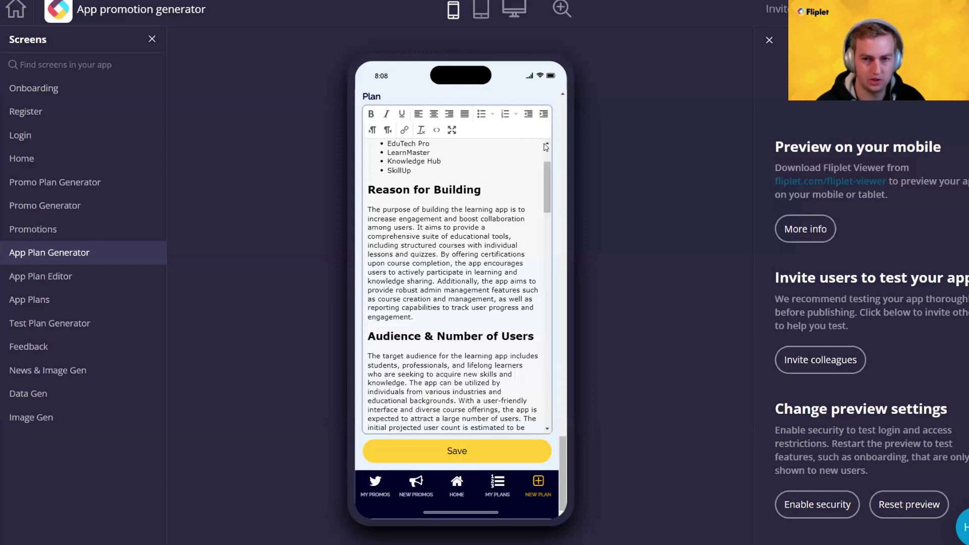
{"action": "left_click_drag", "start_coordinate": [409, 228], "coordinate": [431, 266]}
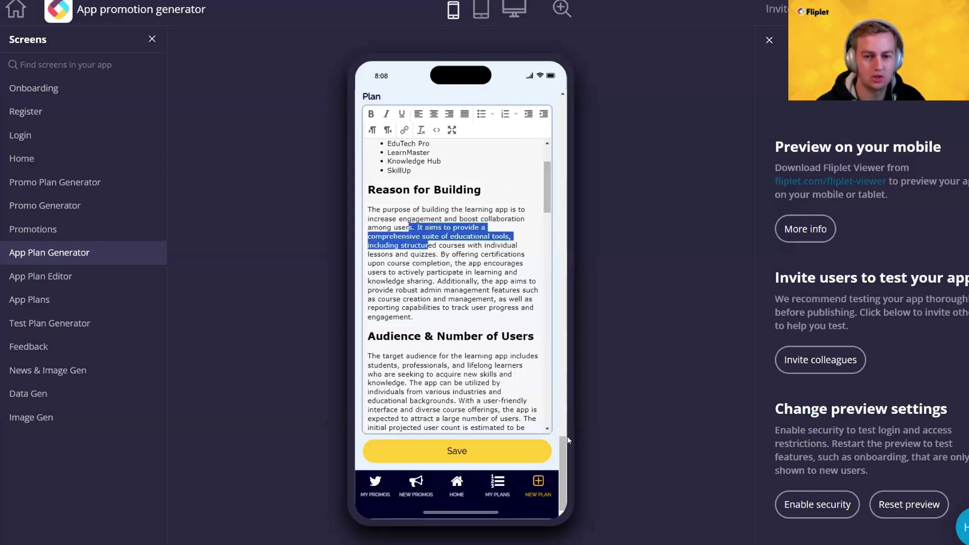
{"action": "mouse_move", "coordinate": [561, 450]}
{"action": "left_mouse_down"}
{"action": "mouse_move", "coordinate": [562, 192]}
{"action": "mouse_move", "coordinate": [563, 467]}
{"action": "left_mouse_up"}
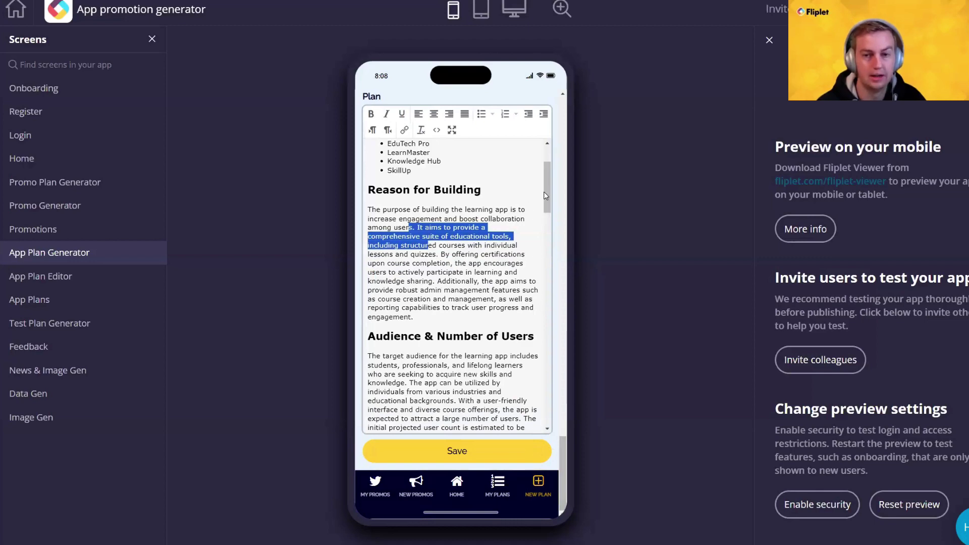
{"action": "left_click_drag", "start_coordinate": [546, 198], "coordinate": [543, 237]}
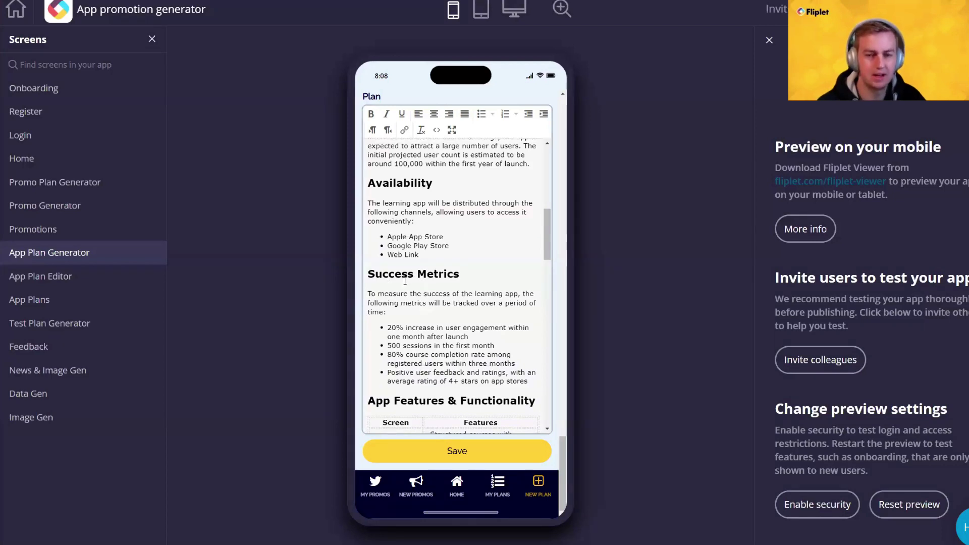
Step: Change the success metric from 500 sessions to 100 sessions
{"action": "left_click", "coordinate": [405, 309]}
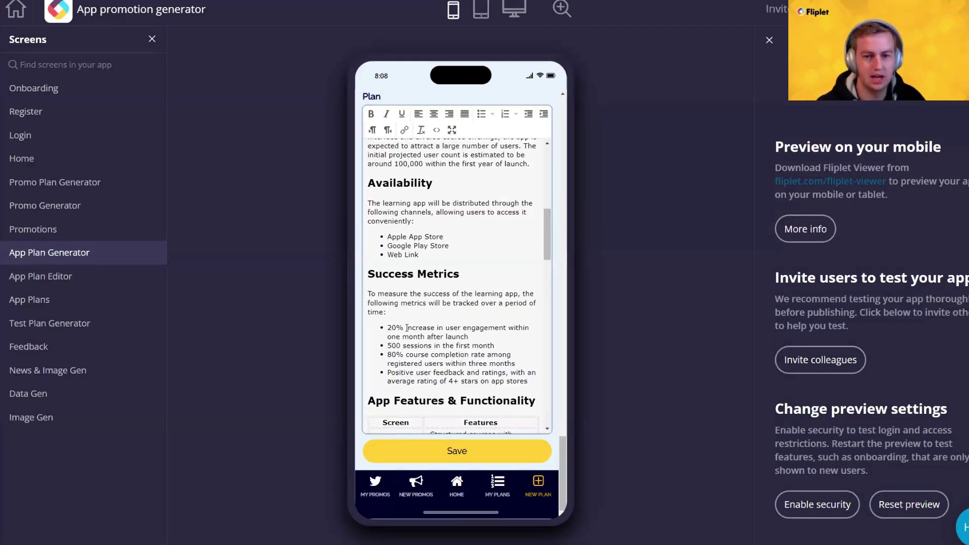
{"action": "left_click", "coordinate": [390, 346]}
{"action": "key", "text": "BackSpace"}
{"action": "type", "text": "1"}
Step: Scroll the plan down through Training, Ongoing Maintenance and Future Phases
{"action": "scroll", "coordinate": [438, 296], "scroll_direction": "down", "scroll_amount": 1}
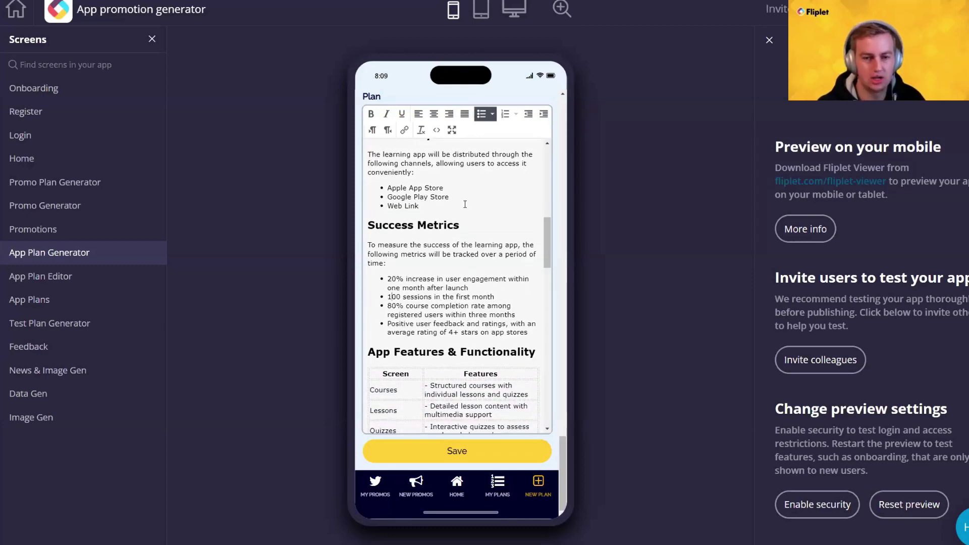
{"action": "scroll", "coordinate": [473, 213], "scroll_direction": "down", "scroll_amount": 2}
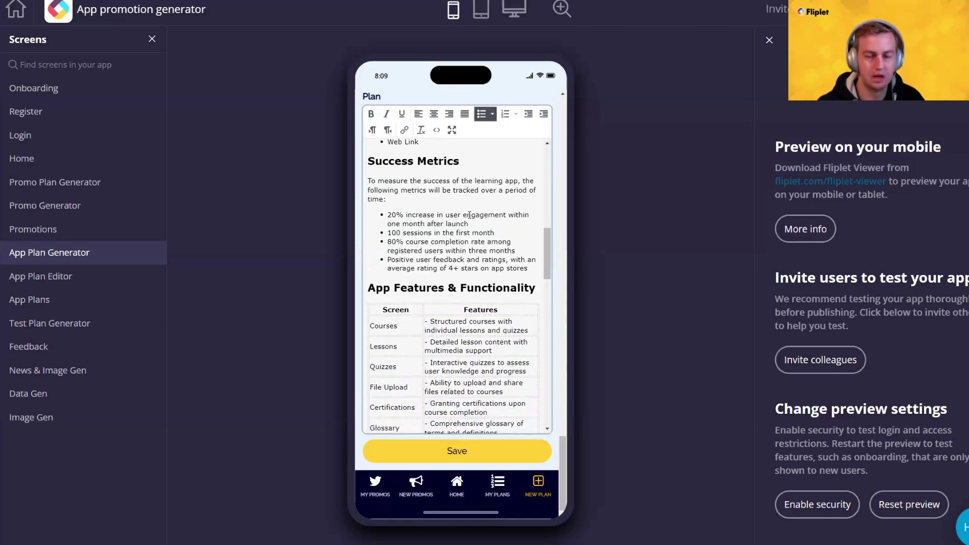
{"action": "scroll", "coordinate": [432, 263], "scroll_direction": "down", "scroll_amount": 1}
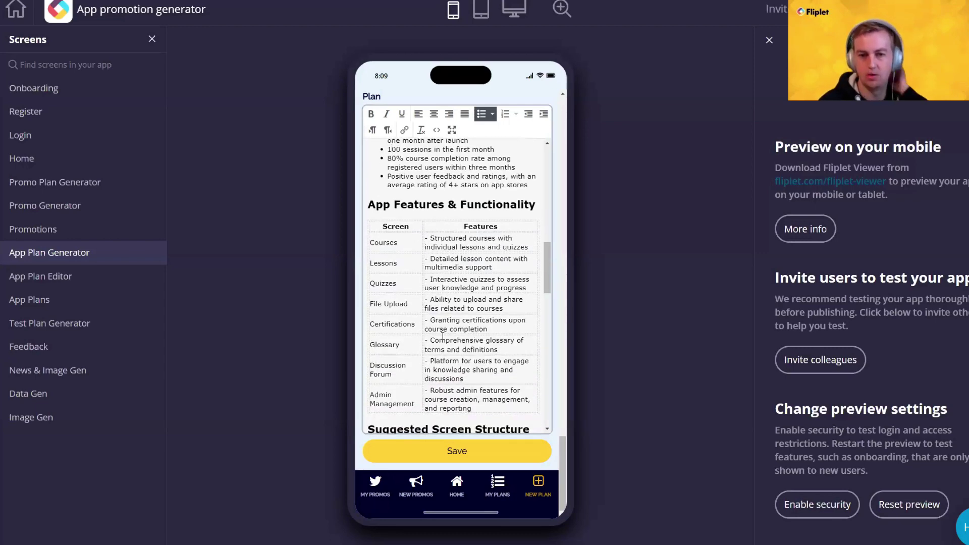
{"action": "scroll", "coordinate": [419, 263], "scroll_direction": "down", "scroll_amount": 3}
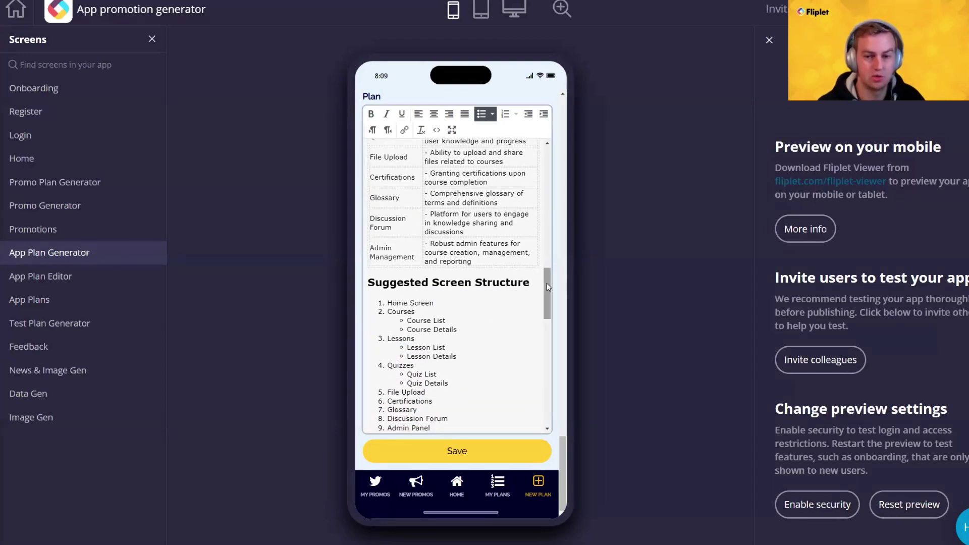
{"action": "scroll", "coordinate": [547, 293], "scroll_direction": "down", "scroll_amount": 1}
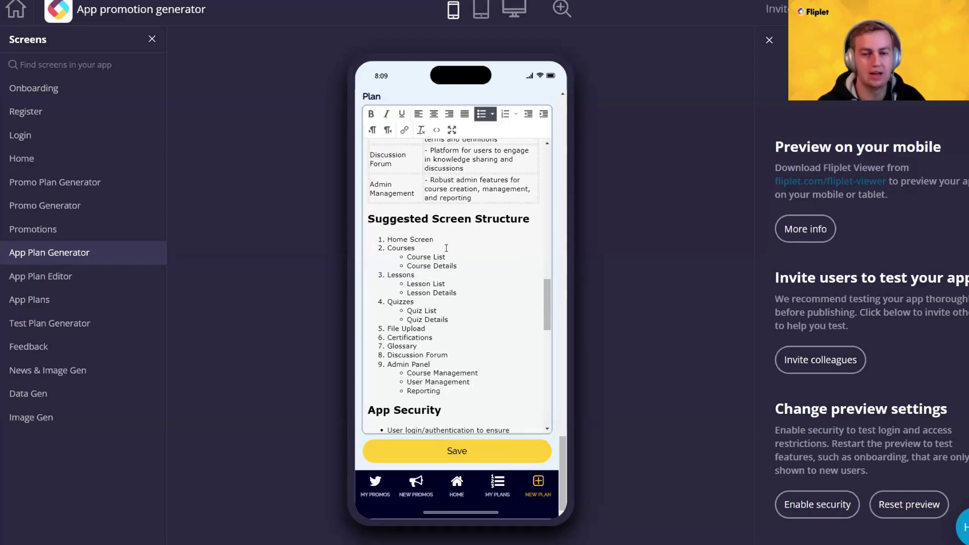
{"action": "scroll", "coordinate": [456, 260], "scroll_direction": "down", "scroll_amount": 1}
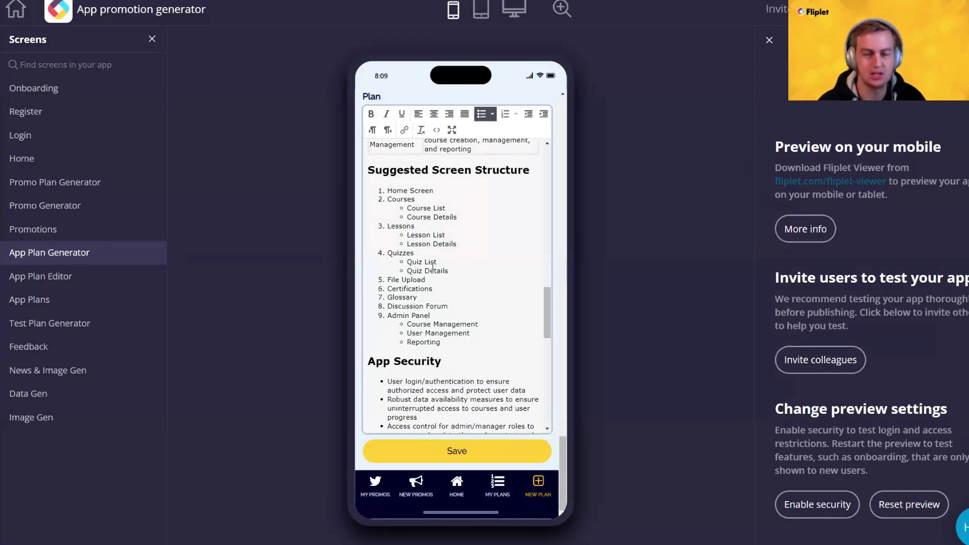
{"action": "scroll", "coordinate": [468, 249], "scroll_direction": "down", "scroll_amount": 2}
{"action": "scroll", "coordinate": [468, 248], "scroll_direction": "down", "scroll_amount": 1}
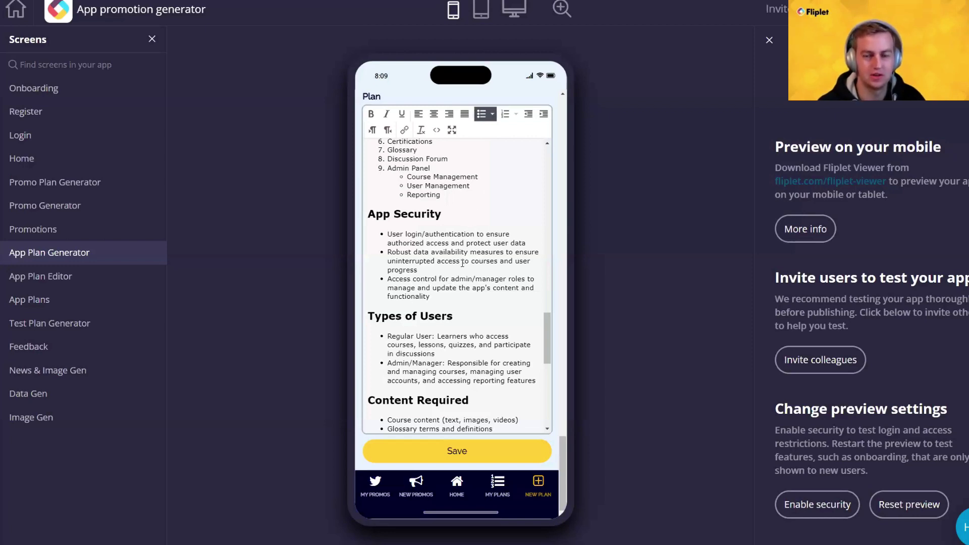
{"action": "scroll", "coordinate": [462, 263], "scroll_direction": "down", "scroll_amount": 3}
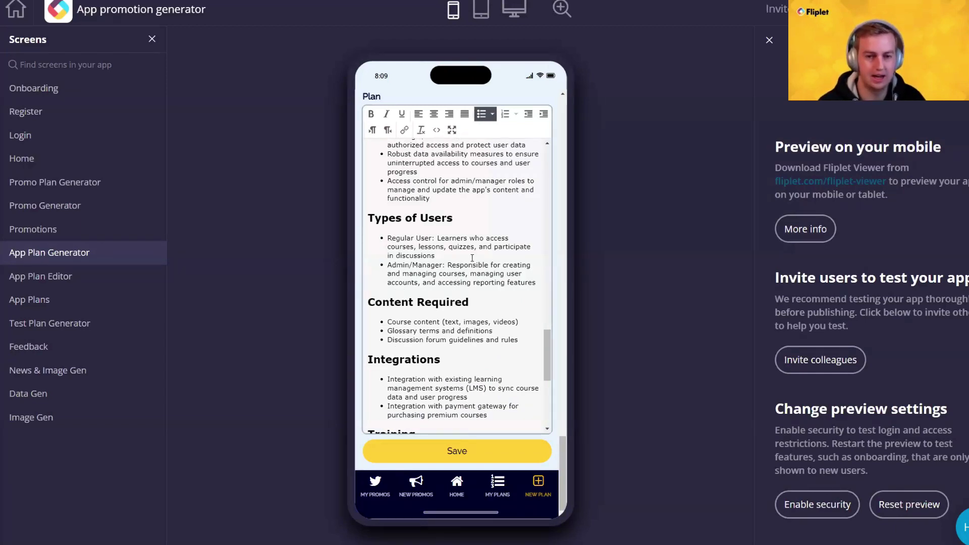
{"action": "scroll", "coordinate": [472, 257], "scroll_direction": "down", "scroll_amount": 1}
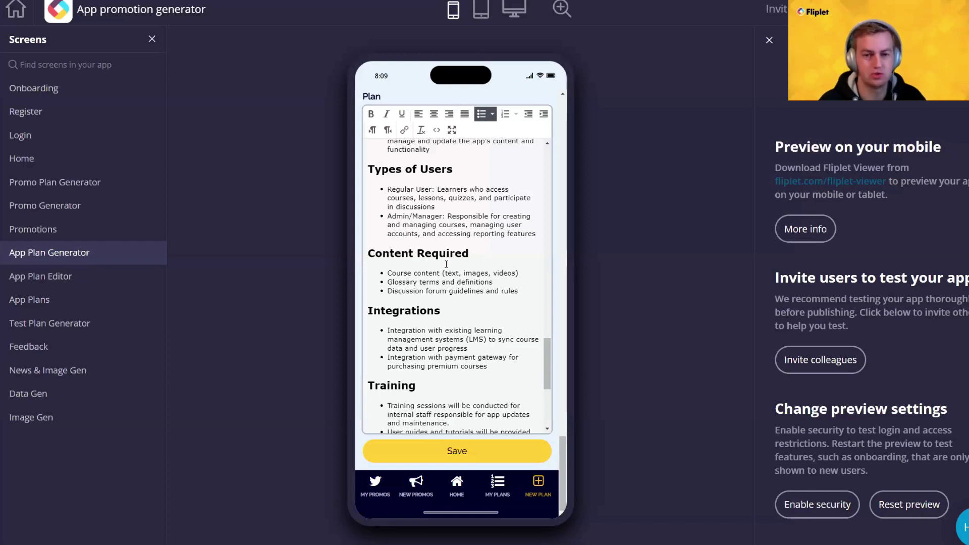
{"action": "scroll", "coordinate": [505, 282], "scroll_direction": "down", "scroll_amount": 3}
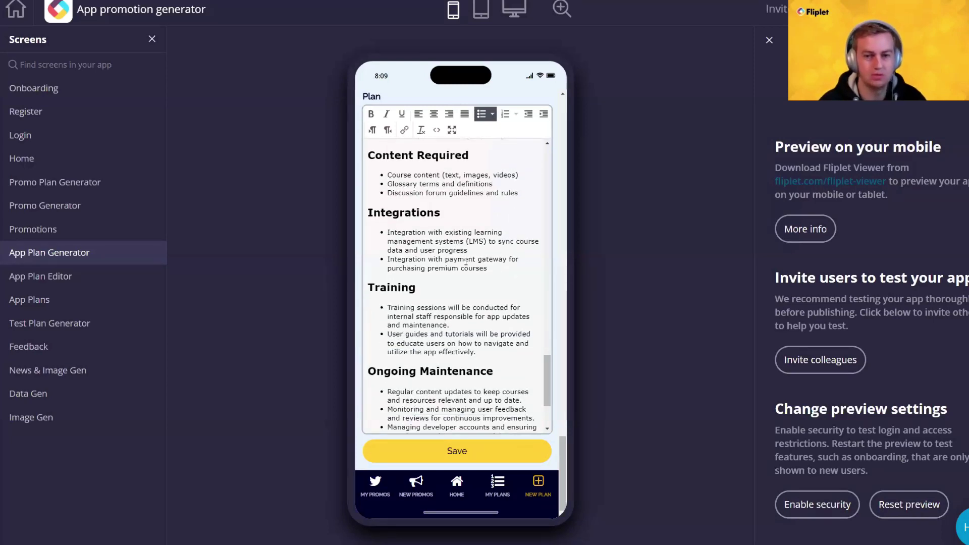
{"action": "scroll", "coordinate": [465, 261], "scroll_direction": "down", "scroll_amount": 1}
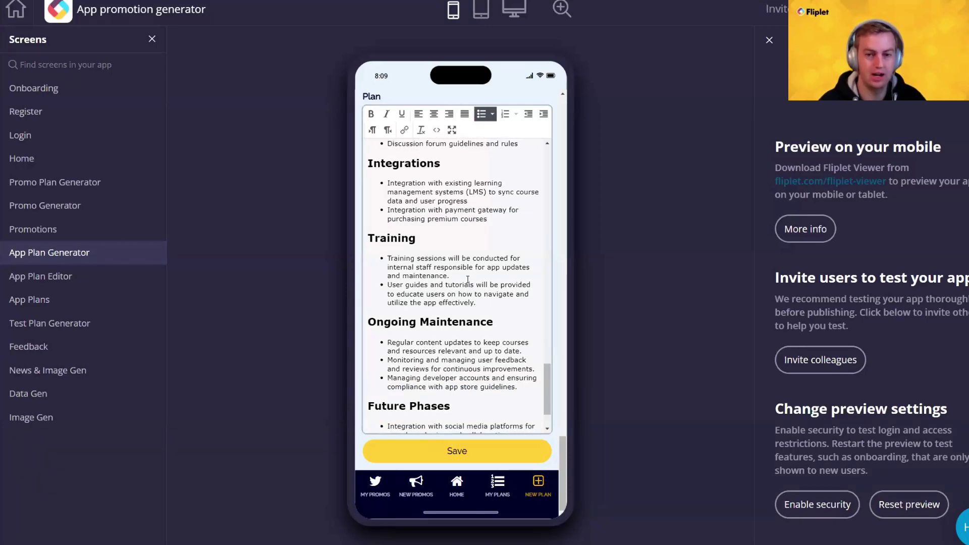
{"action": "scroll", "coordinate": [468, 280], "scroll_direction": "down", "scroll_amount": 1}
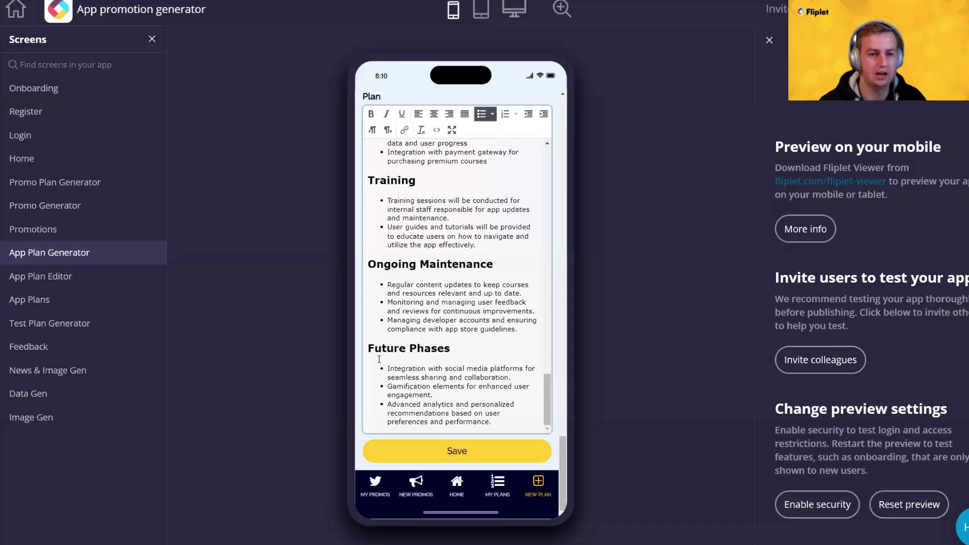
Step: On News & Image Gen, title the article 'New AI features in our learning app'
{"action": "left_click", "coordinate": [83, 371]}
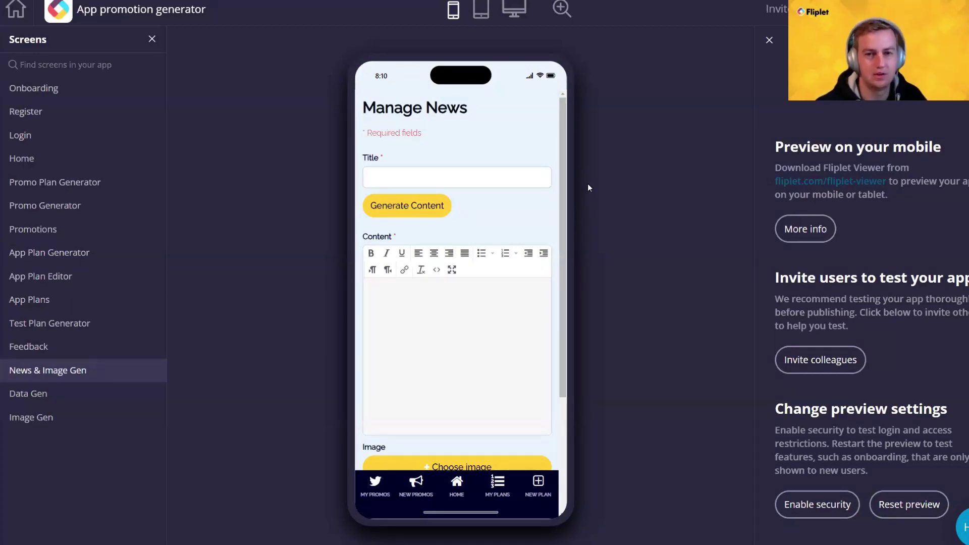
{"action": "left_click", "coordinate": [484, 188]}
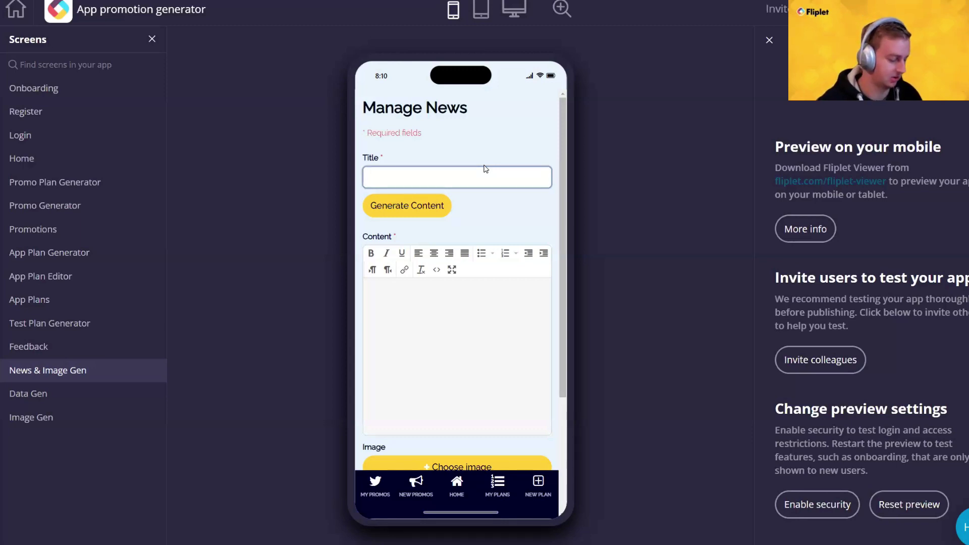
{"action": "type", "text": "New "}
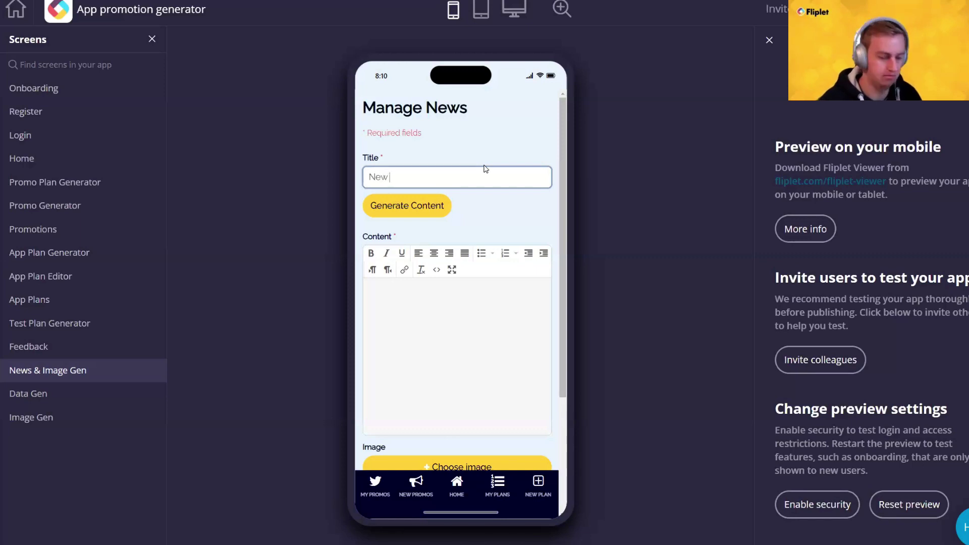
{"action": "type", "text": "AI features in our learning app"}
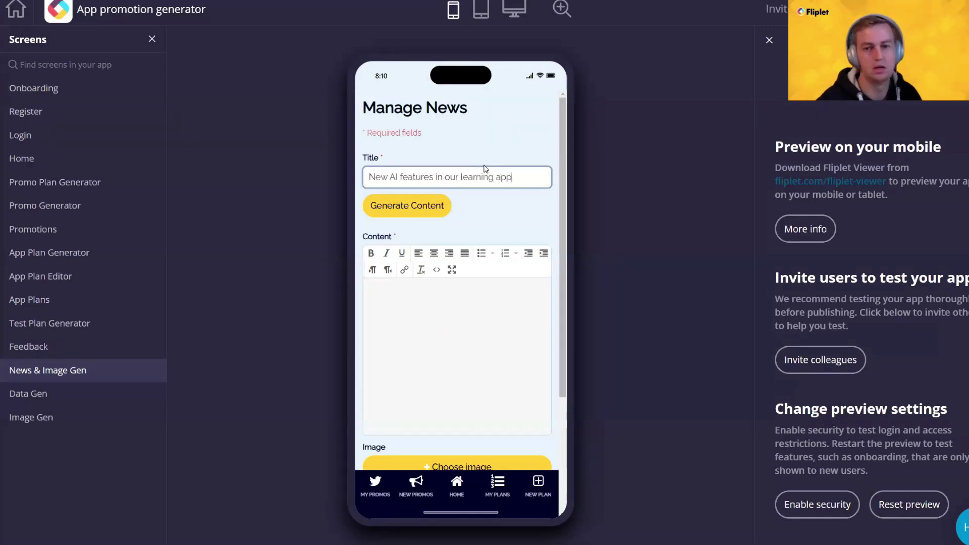
Step: Generate the article body from the title and review the two paragraphs
{"action": "left_click", "coordinate": [411, 200]}
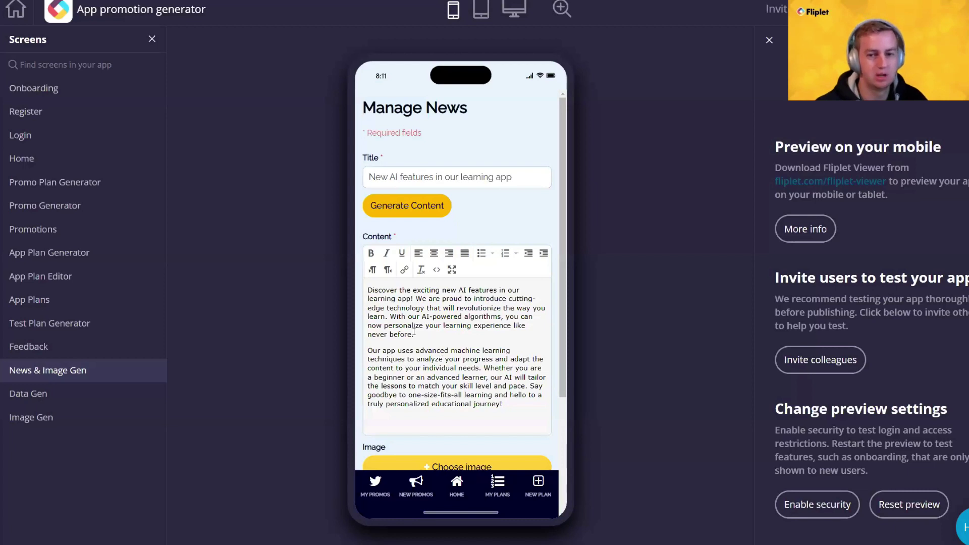
{"action": "left_click_drag", "start_coordinate": [394, 305], "coordinate": [410, 325]}
{"action": "left_click", "coordinate": [431, 350]}
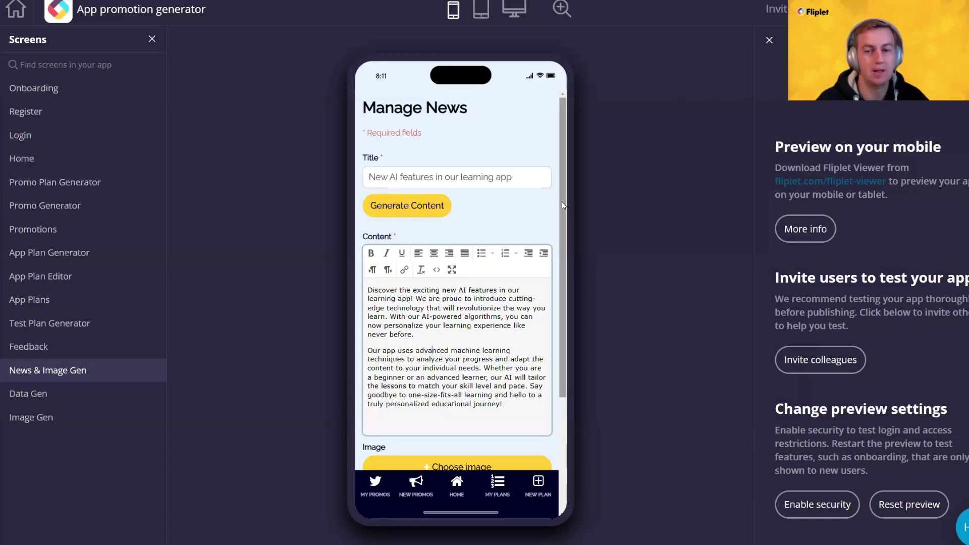
{"action": "left_click_drag", "start_coordinate": [562, 202], "coordinate": [561, 276]}
{"action": "scroll", "coordinate": [557, 210], "scroll_direction": "up", "scroll_amount": 1}
{"action": "left_click", "coordinate": [469, 390]}
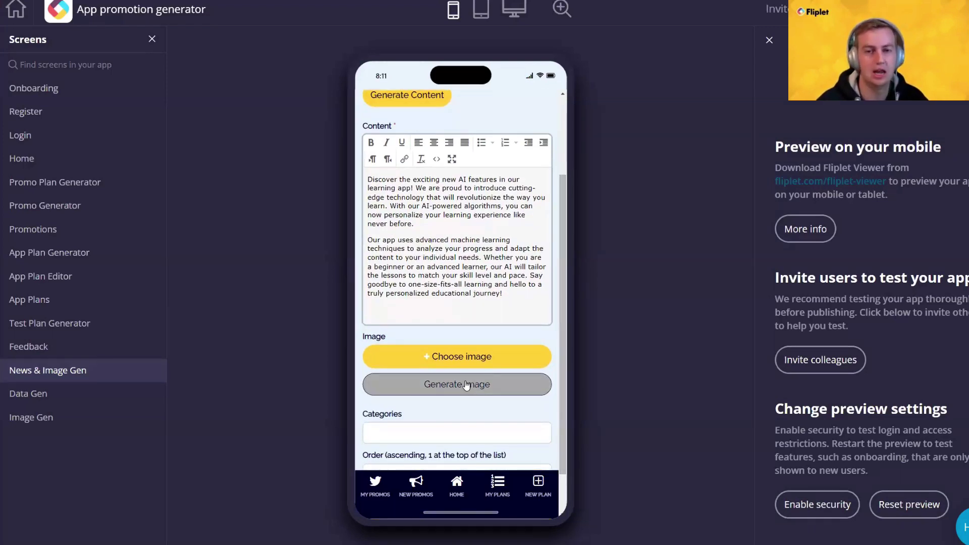
Step: Generate the article image and review the photorealistic picture of a woman using the app
{"action": "left_click", "coordinate": [466, 384]}
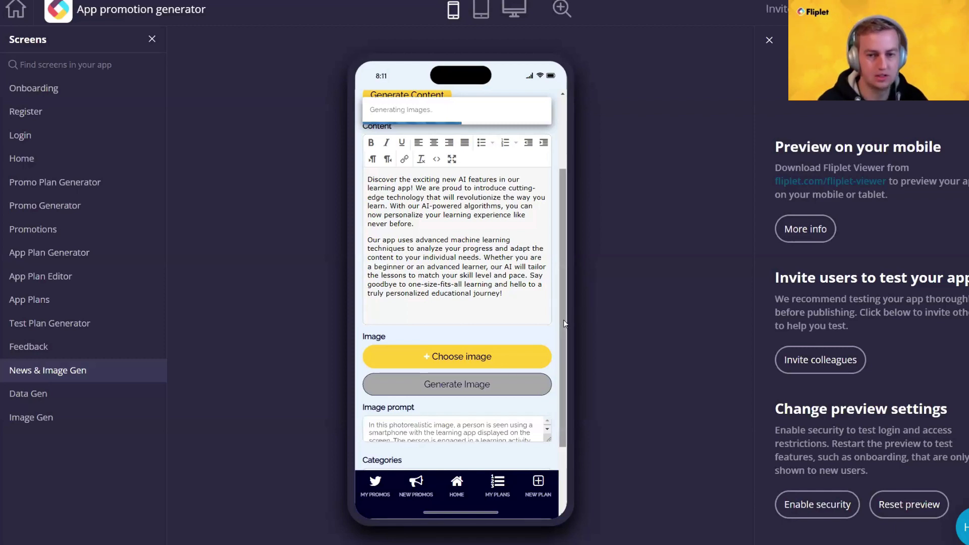
{"action": "left_click_drag", "start_coordinate": [563, 319], "coordinate": [536, 460]}
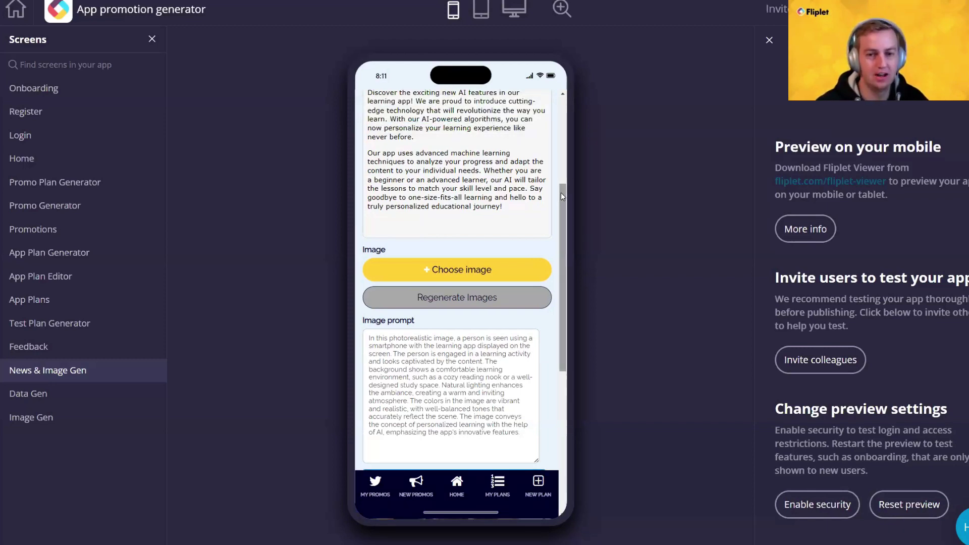
{"action": "left_click_drag", "start_coordinate": [561, 192], "coordinate": [563, 305]}
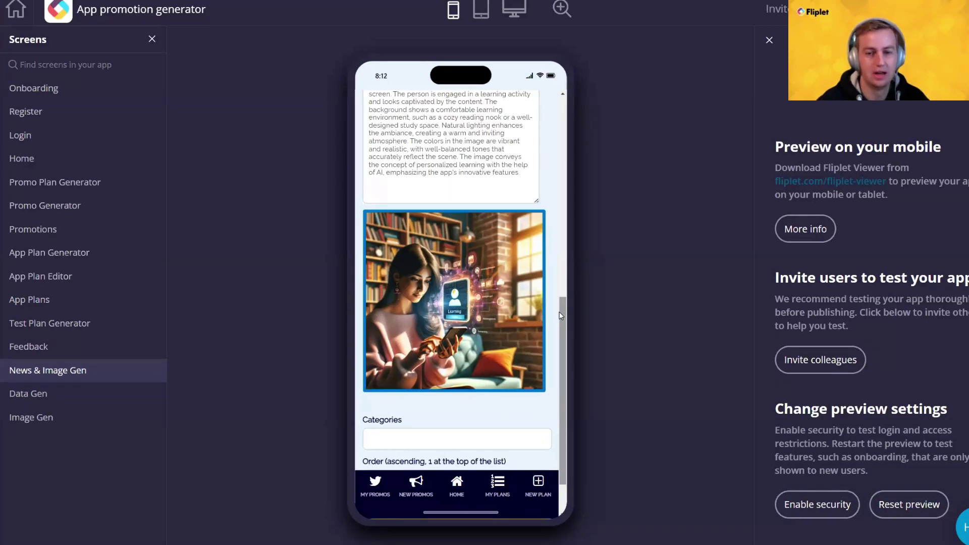
{"action": "left_click_drag", "start_coordinate": [561, 318], "coordinate": [559, 344]}
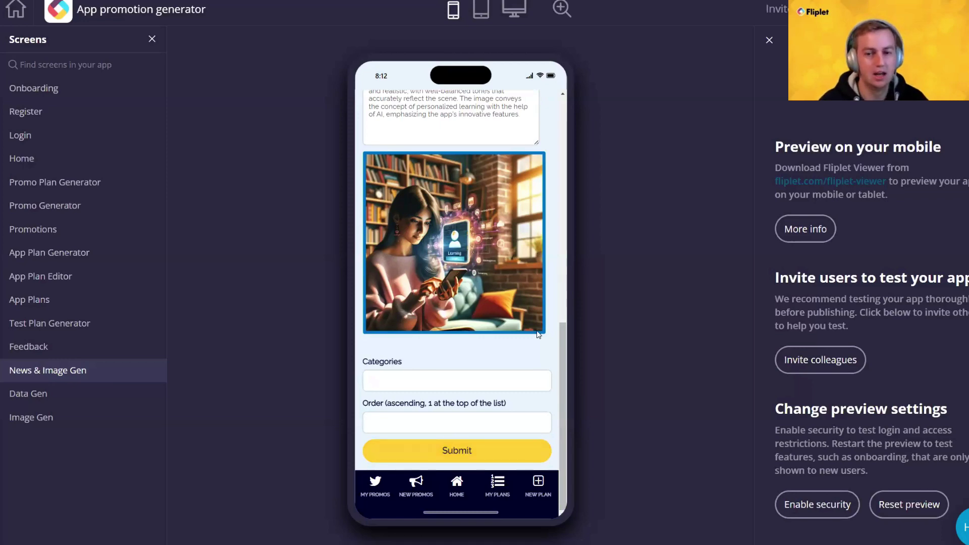
{"action": "left_click_drag", "start_coordinate": [564, 342], "coordinate": [564, 159]}
{"action": "scroll", "coordinate": [566, 217], "scroll_direction": "down", "scroll_amount": 7}
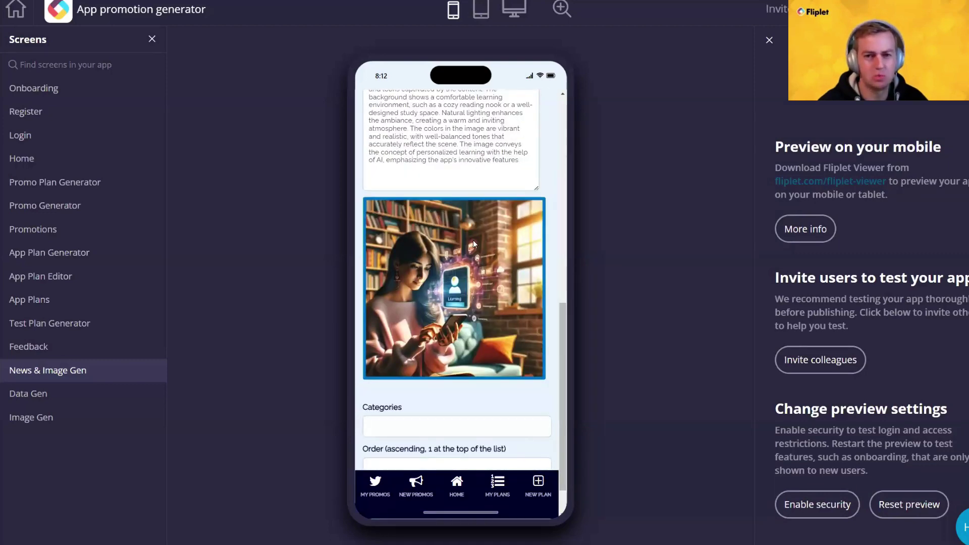
{"action": "scroll", "coordinate": [473, 240], "scroll_direction": "up", "scroll_amount": 1}
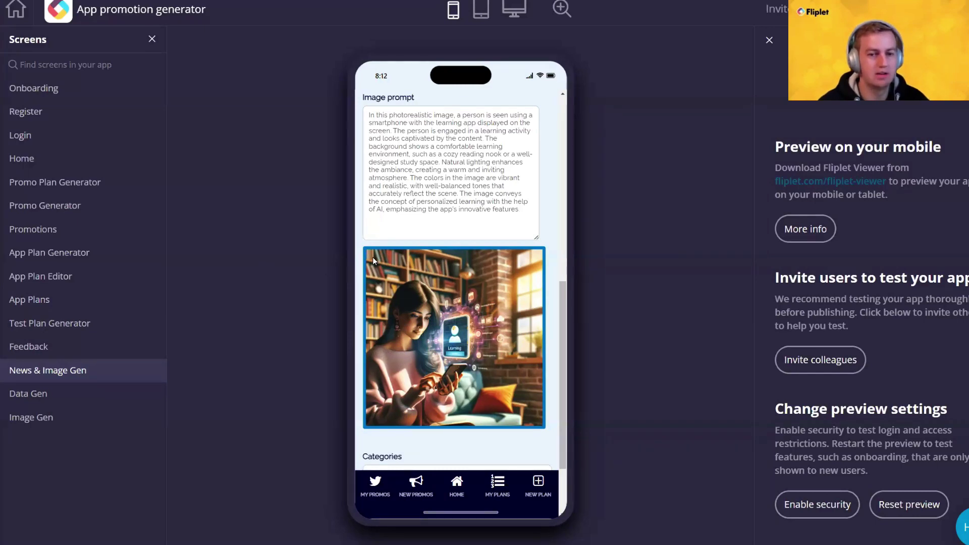
Step: In Test Plan Generator, choose Learning as the app solution
{"action": "left_click", "coordinate": [85, 324]}
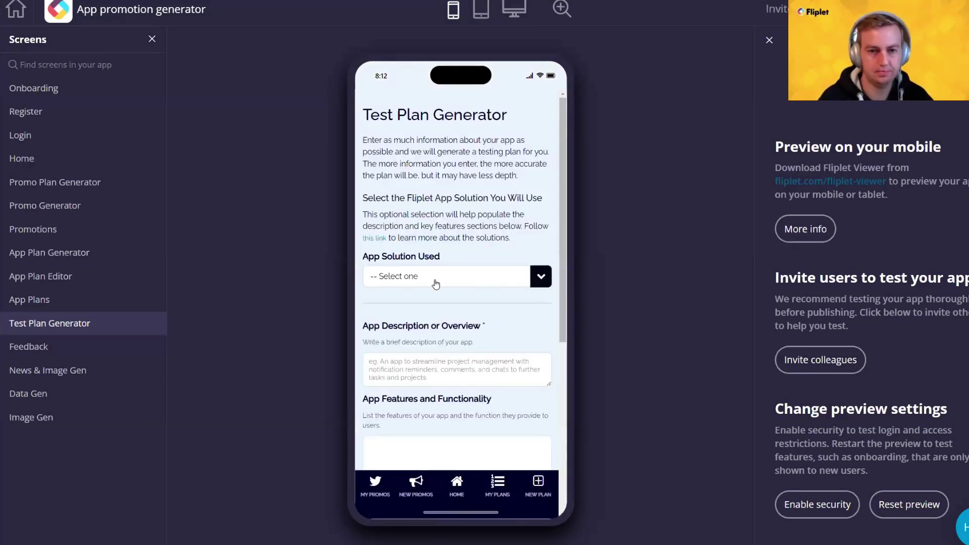
{"action": "left_click", "coordinate": [436, 284]}
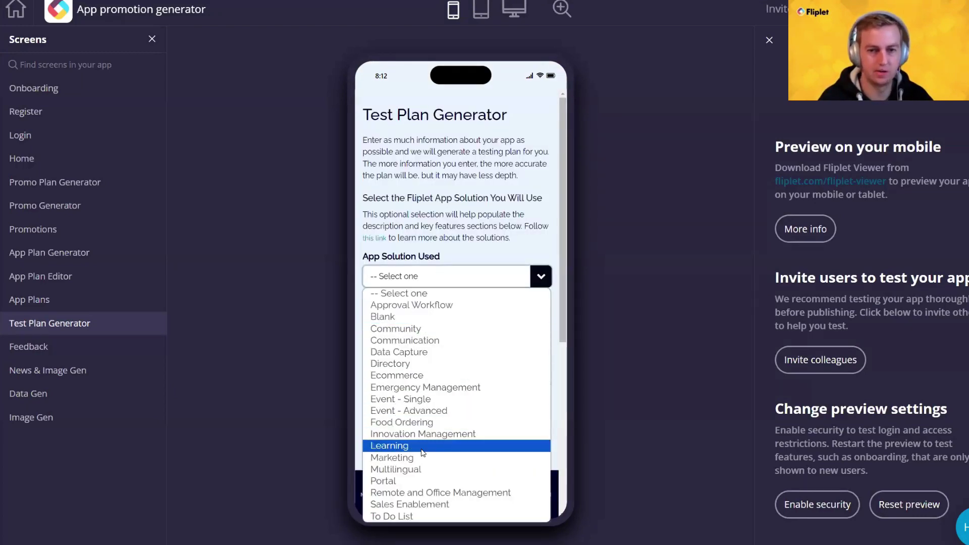
{"action": "left_click", "coordinate": [377, 444]}
{"action": "scroll", "coordinate": [562, 207], "scroll_direction": "down", "scroll_amount": 3}
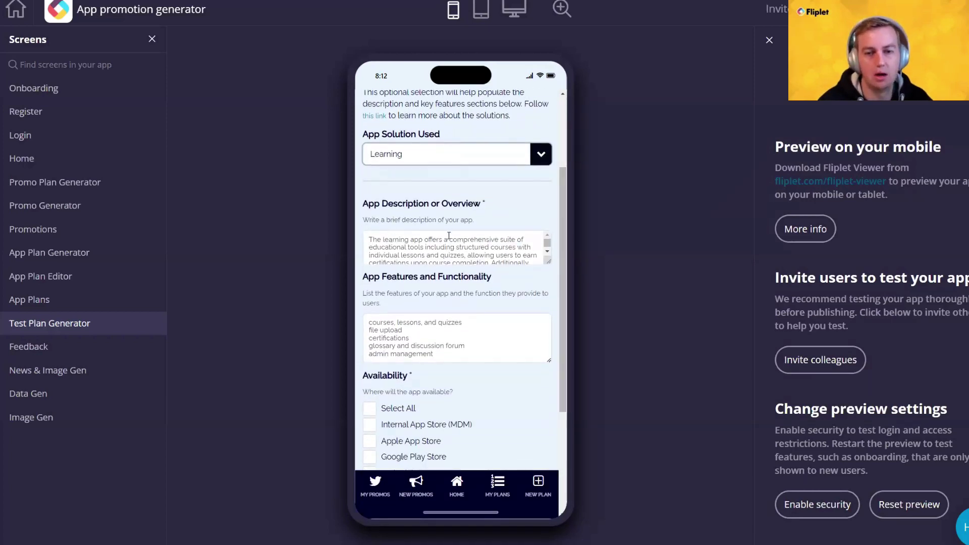
{"action": "left_click_drag", "start_coordinate": [564, 285], "coordinate": [566, 350]}
Step: Tick App Store, Play Store and Web Link, target Non-Technical/Stakeholders, and generate the plan
{"action": "left_click", "coordinate": [409, 326]}
{"action": "left_click", "coordinate": [411, 337]}
{"action": "left_click", "coordinate": [403, 354]}
{"action": "scroll", "coordinate": [429, 383], "scroll_direction": "down", "scroll_amount": 1}
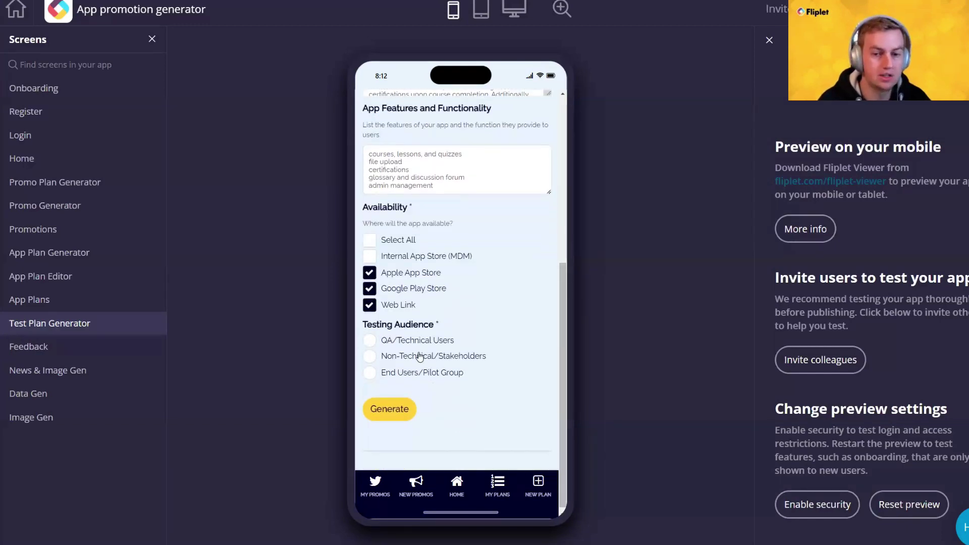
{"action": "left_click", "coordinate": [417, 356]}
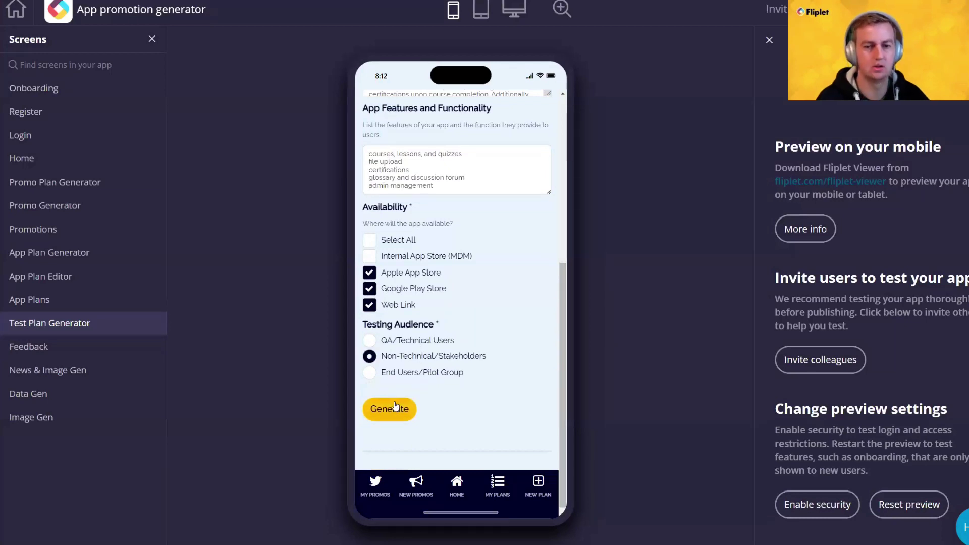
{"action": "left_click", "coordinate": [395, 407]}
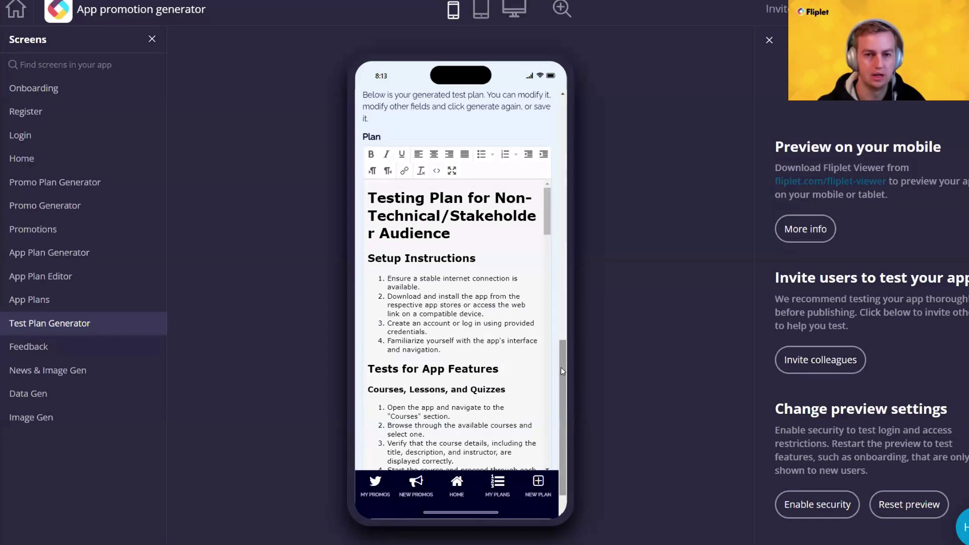
{"action": "scroll", "coordinate": [561, 368], "scroll_direction": "down", "scroll_amount": 1}
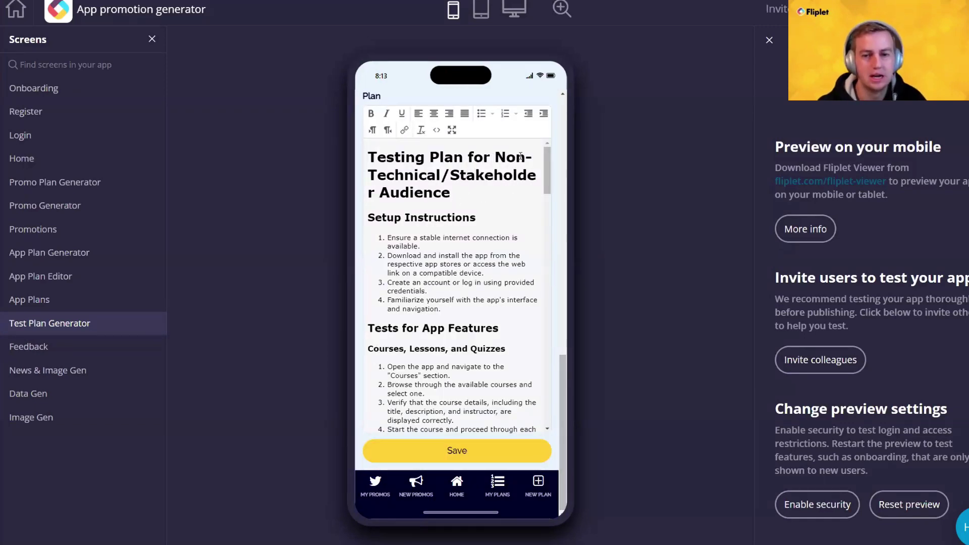
{"action": "scroll", "coordinate": [409, 197], "scroll_direction": "down", "scroll_amount": 1}
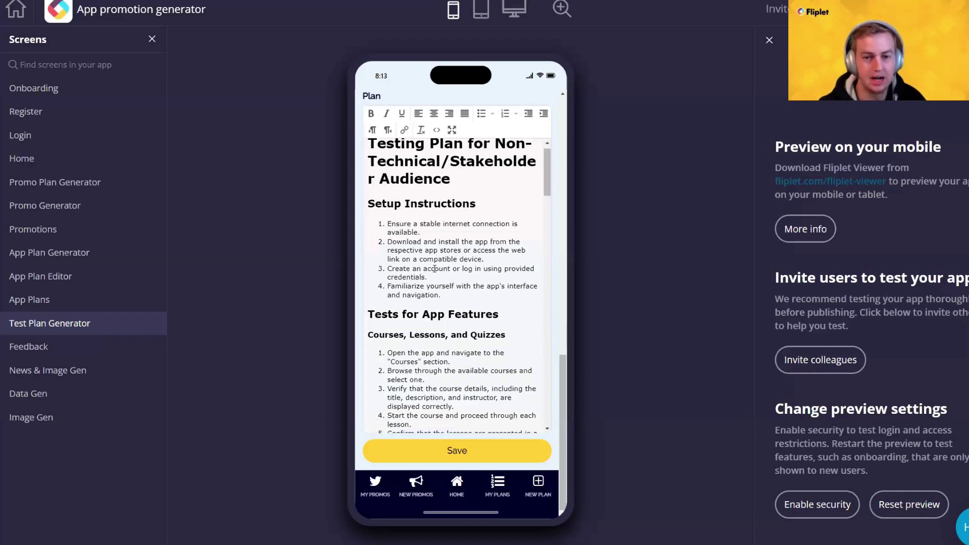
{"action": "scroll", "coordinate": [448, 217], "scroll_direction": "down", "scroll_amount": 3}
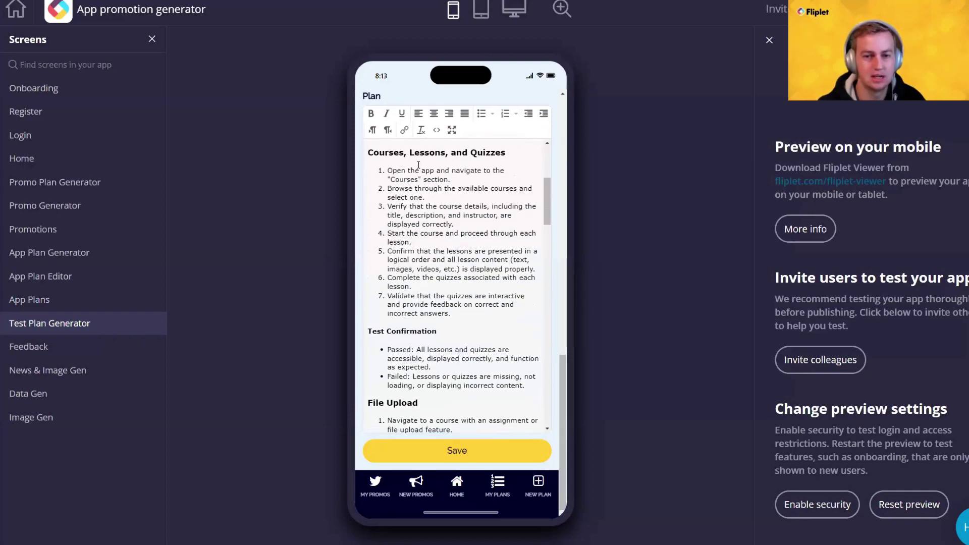
{"action": "scroll", "coordinate": [409, 295], "scroll_direction": "down", "scroll_amount": 9}
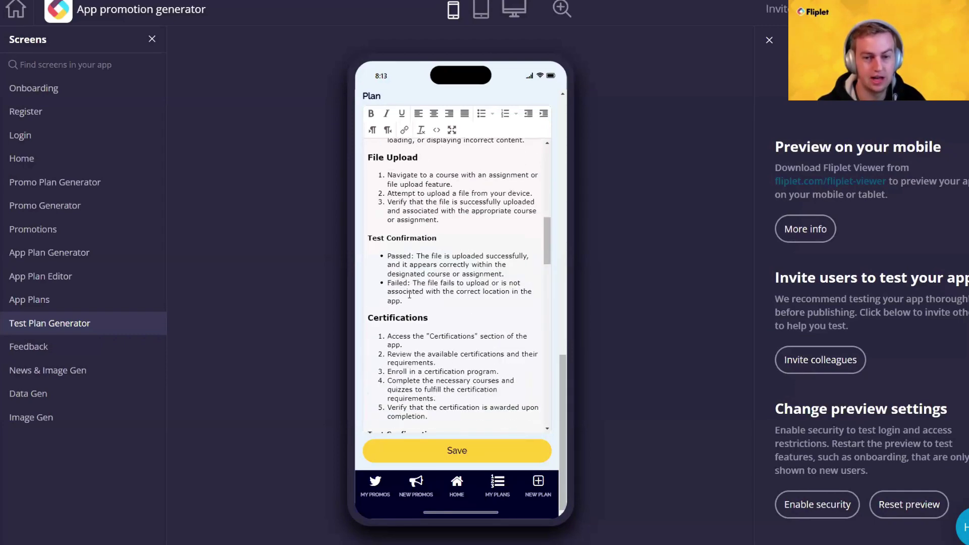
{"action": "scroll", "coordinate": [440, 247], "scroll_direction": "down", "scroll_amount": 2}
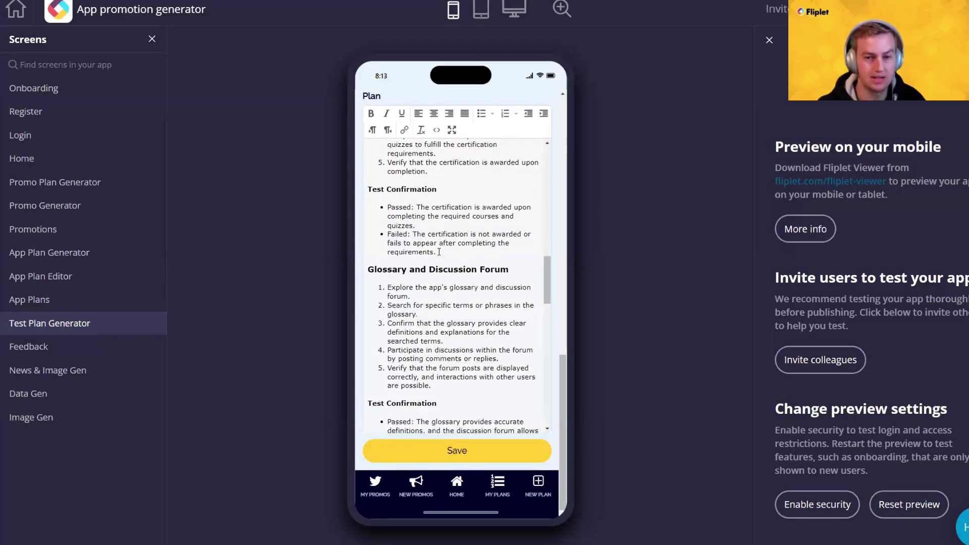
{"action": "scroll", "coordinate": [414, 225], "scroll_direction": "down", "scroll_amount": 6}
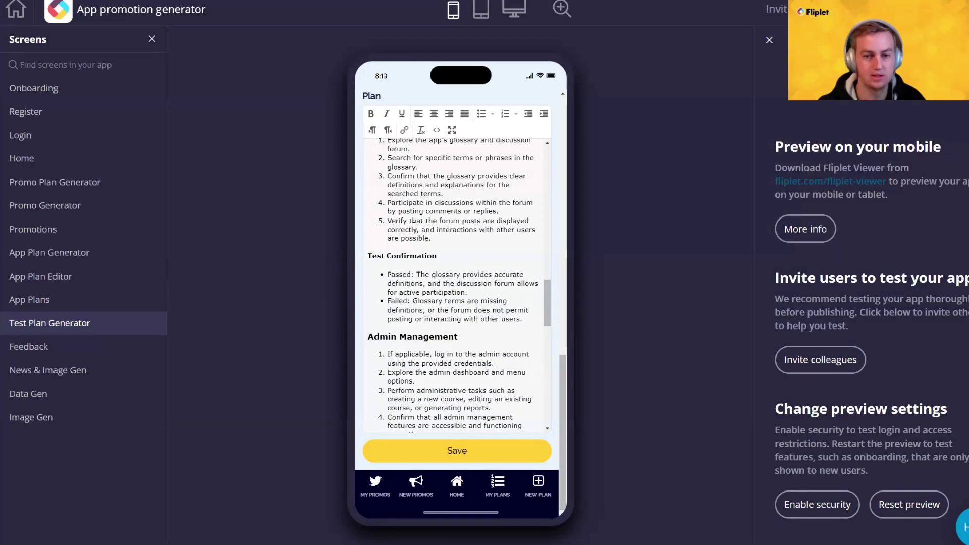
{"action": "scroll", "coordinate": [424, 231], "scroll_direction": "down", "scroll_amount": 3}
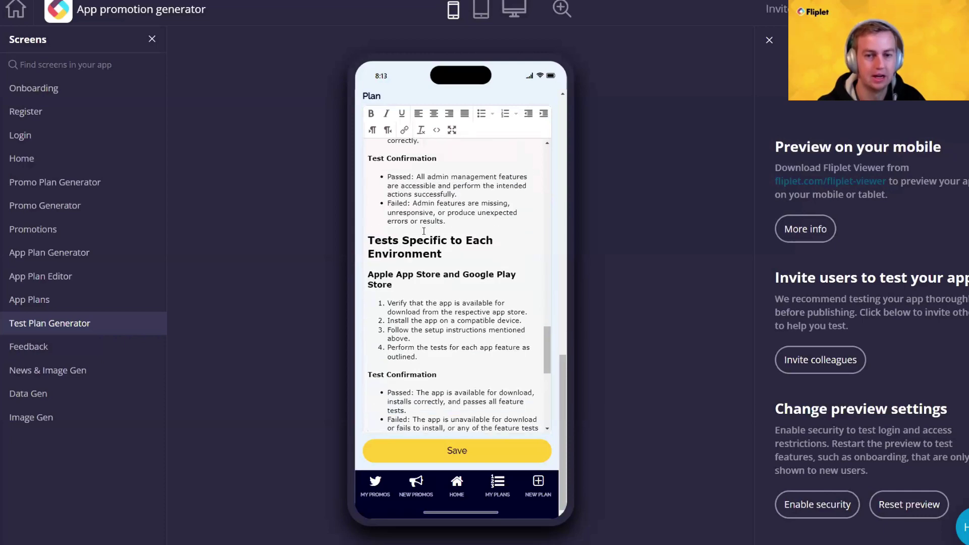
{"action": "scroll", "coordinate": [396, 267], "scroll_direction": "down", "scroll_amount": 1}
{"action": "scroll", "coordinate": [407, 254], "scroll_direction": "down", "scroll_amount": 6}
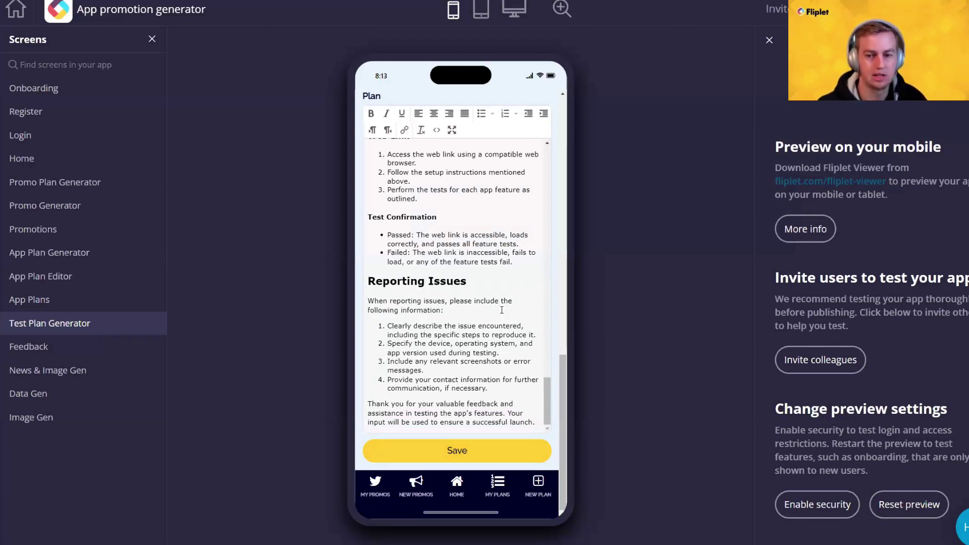
Step: Switch to Promo Generator and scroll to the Generate and Clear Form buttons
{"action": "left_click", "coordinate": [86, 206]}
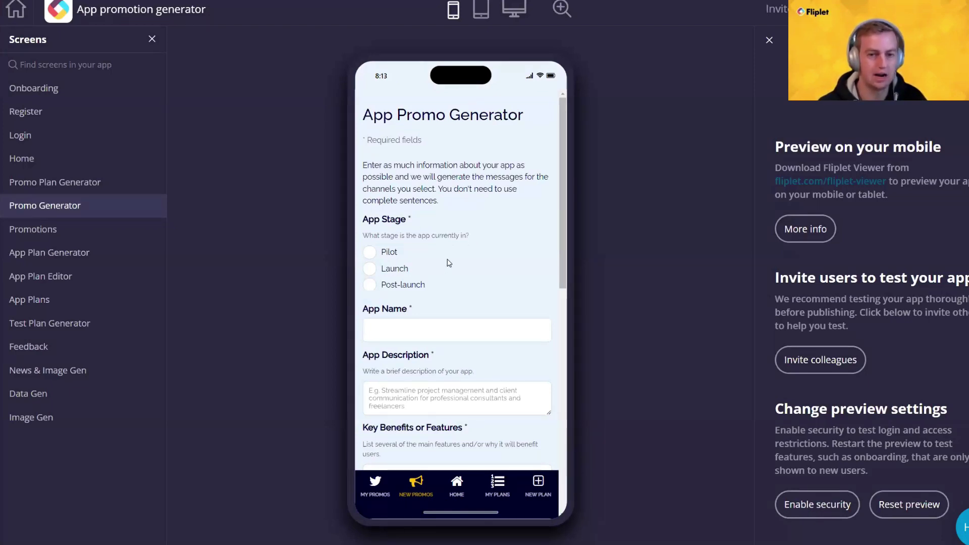
{"action": "scroll", "coordinate": [449, 262], "scroll_direction": "down", "scroll_amount": 8}
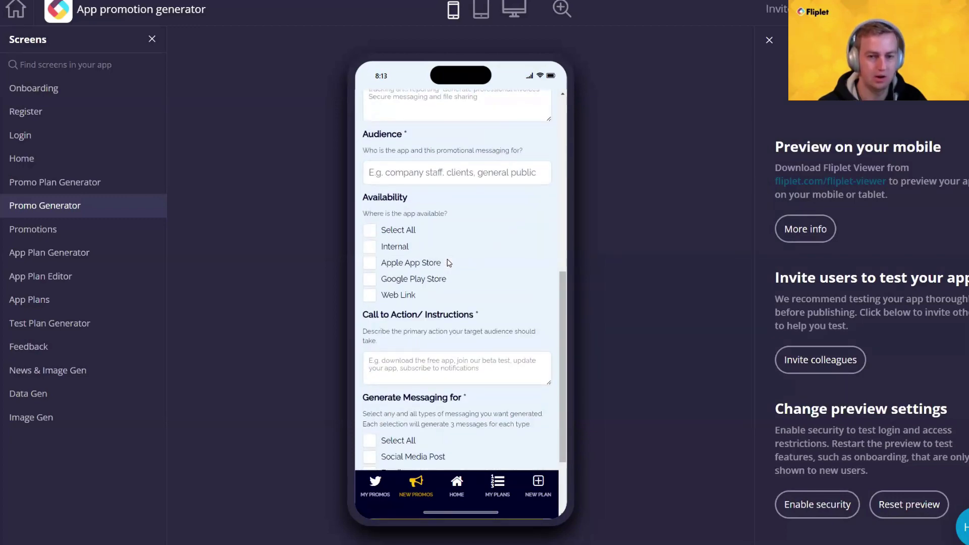
{"action": "scroll", "coordinate": [448, 263], "scroll_direction": "down", "scroll_amount": 3}
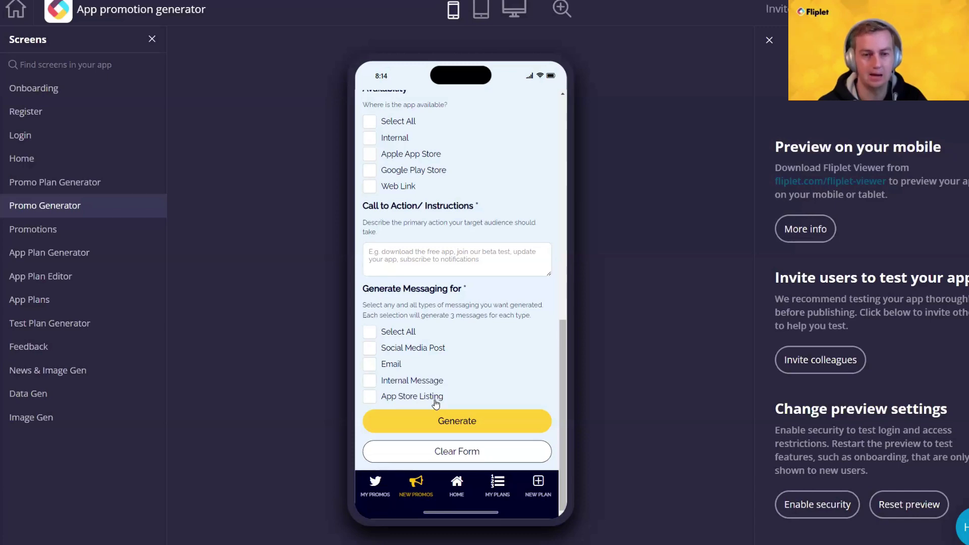
Step: In Promotions, view a saved Email promo and a Social Media Post promo, closing each
{"action": "left_click", "coordinate": [34, 229]}
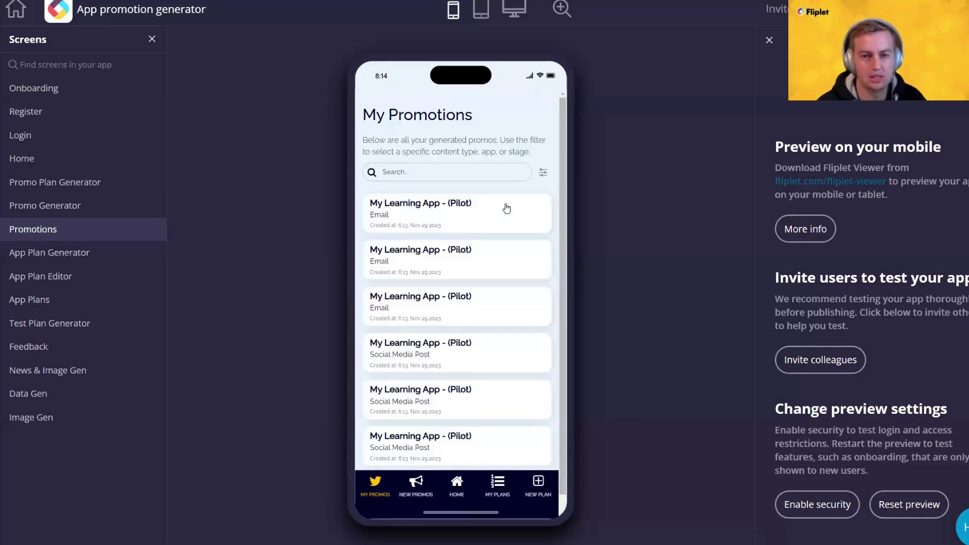
{"action": "left_click", "coordinate": [417, 225]}
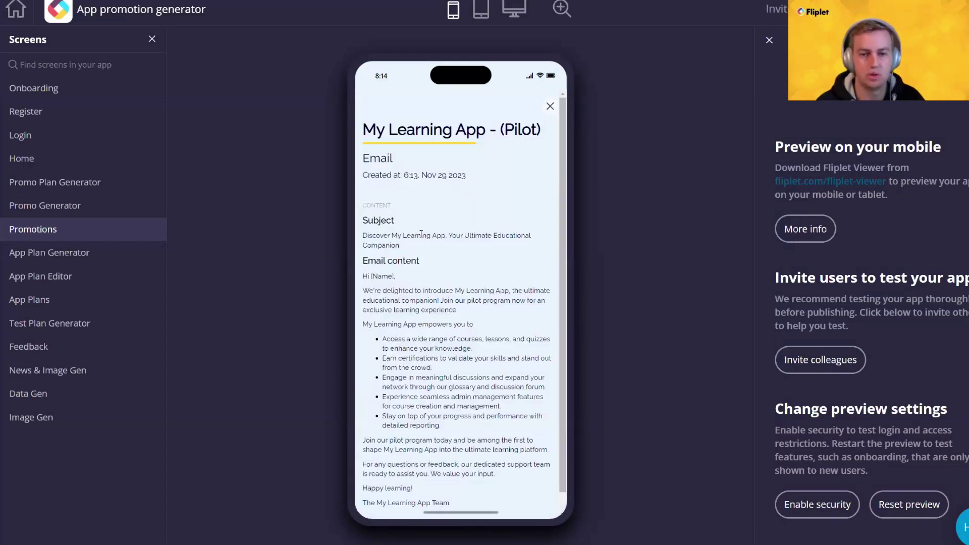
{"action": "scroll", "coordinate": [451, 225], "scroll_direction": "down", "scroll_amount": 1}
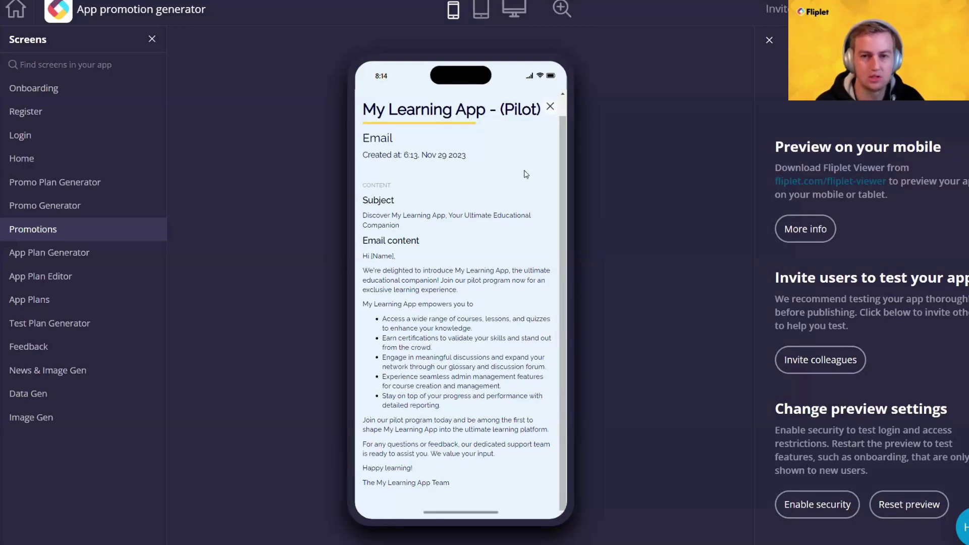
{"action": "left_click", "coordinate": [551, 109]}
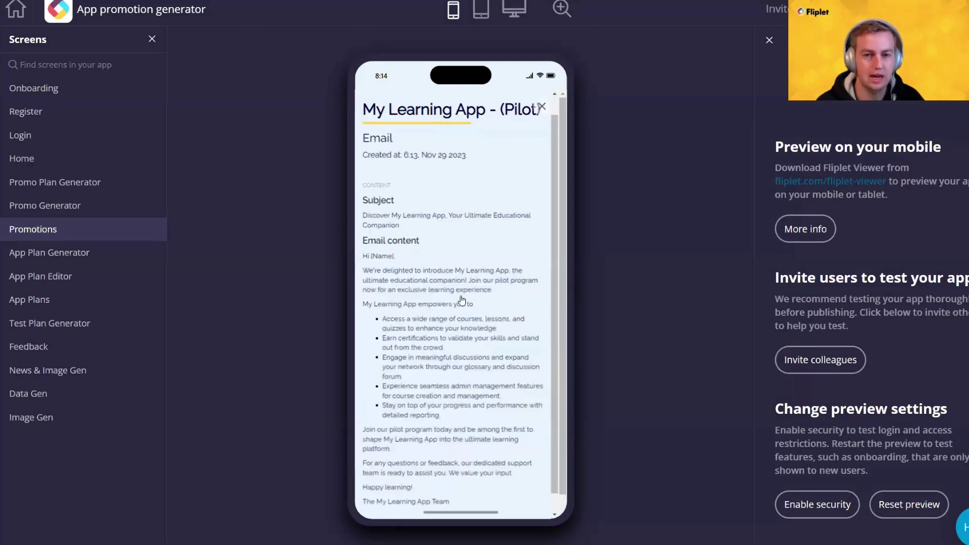
{"action": "left_click", "coordinate": [419, 255]}
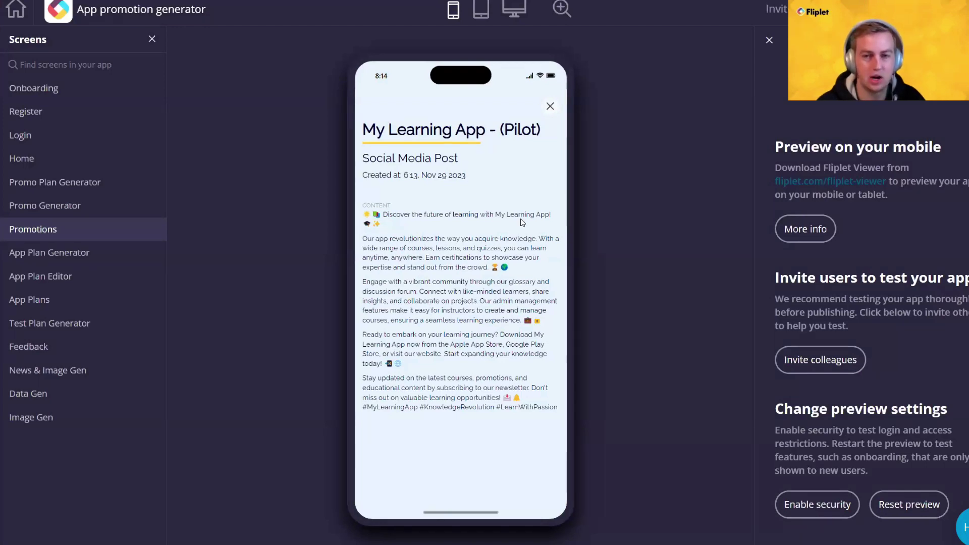
{"action": "left_click", "coordinate": [550, 107]}
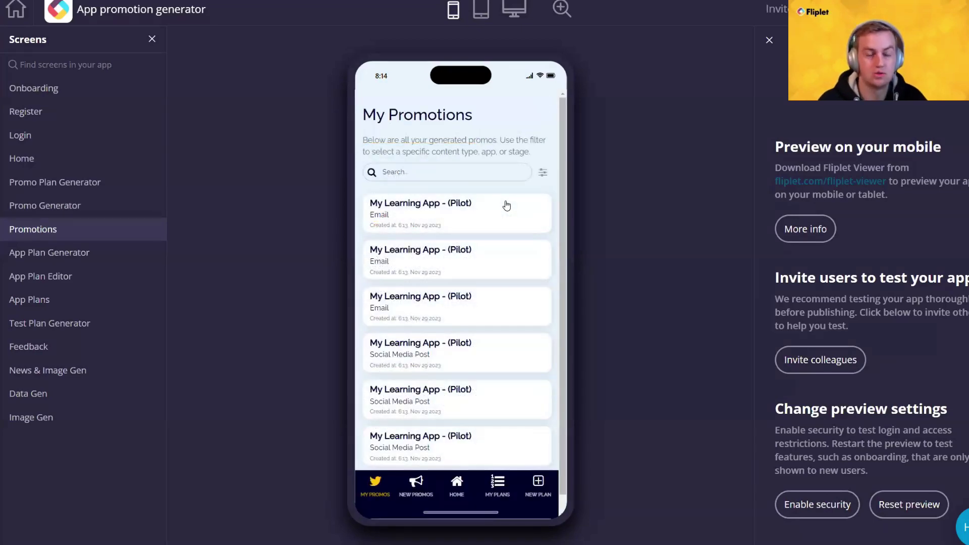